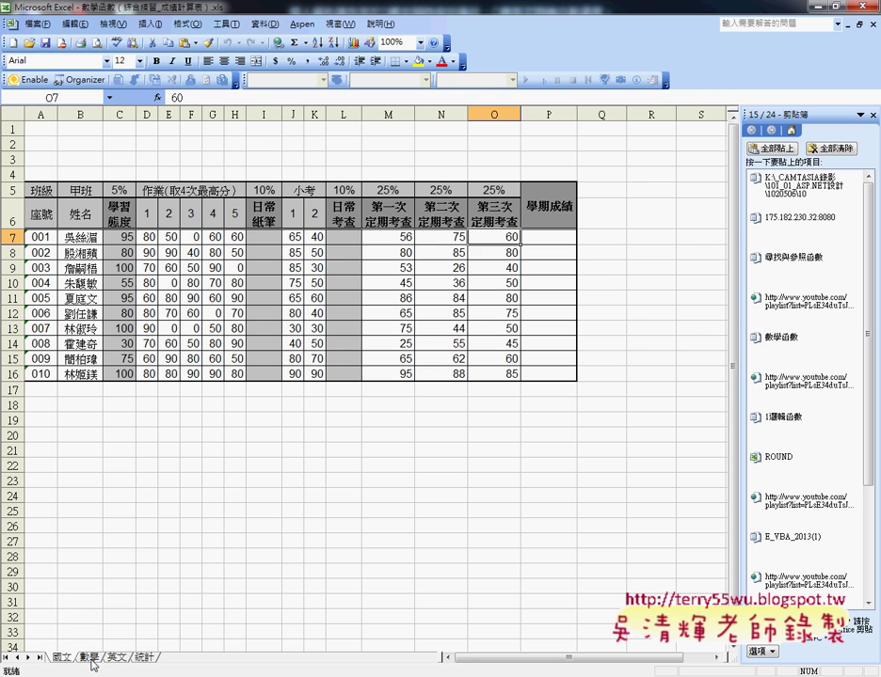
Group the 國文 through 英文 grade sheets as a work group and select cell I7.
left_click(111, 659)
left_click(112, 660)
left_click(123, 660, "ctrl")
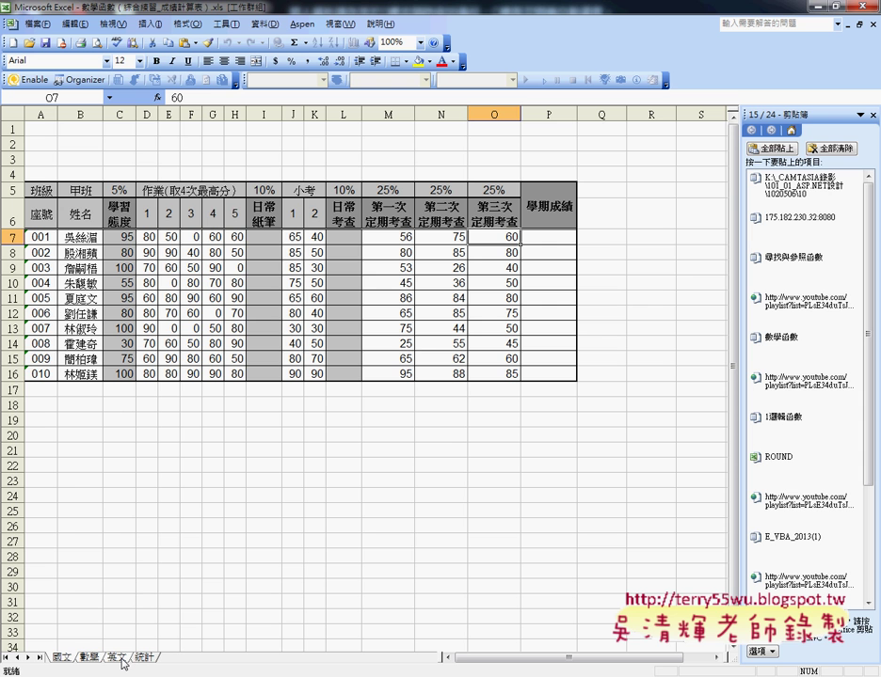
left_click(273, 240)
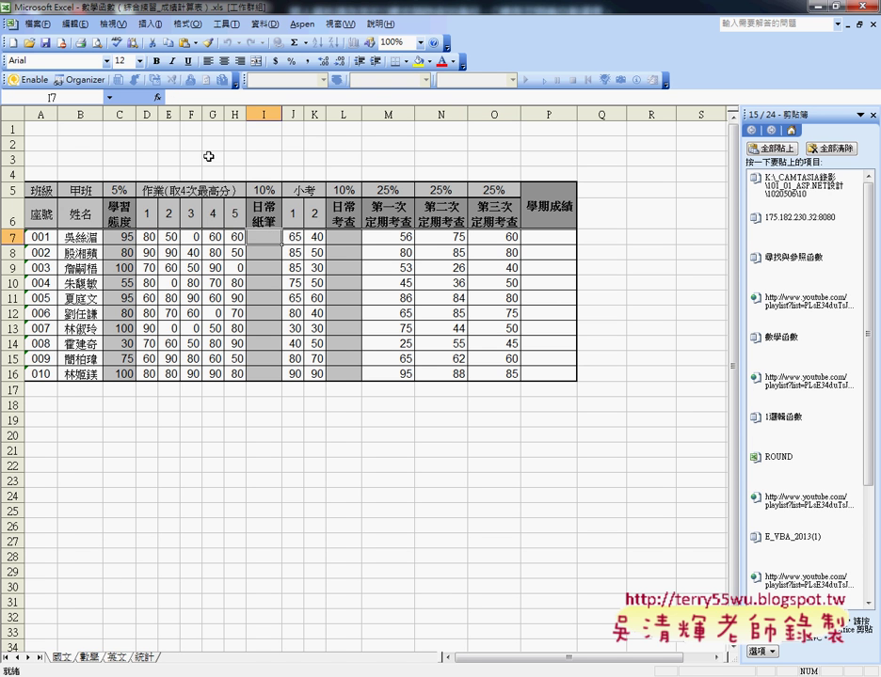
Enter =SUM(D7:H7) in I7 through Insert Function, giving 250.
left_click(188, 97)
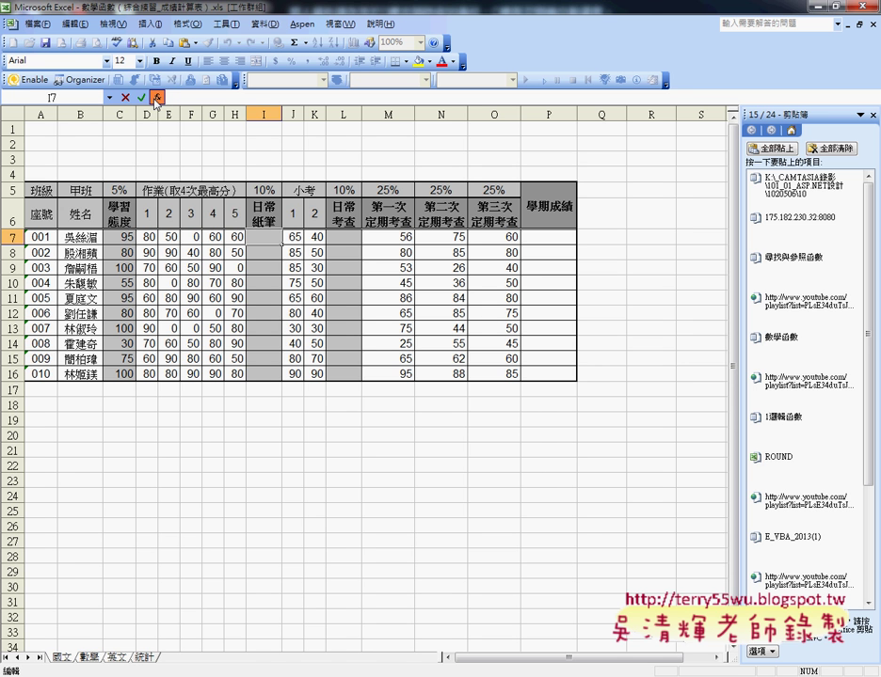
left_click(157, 97)
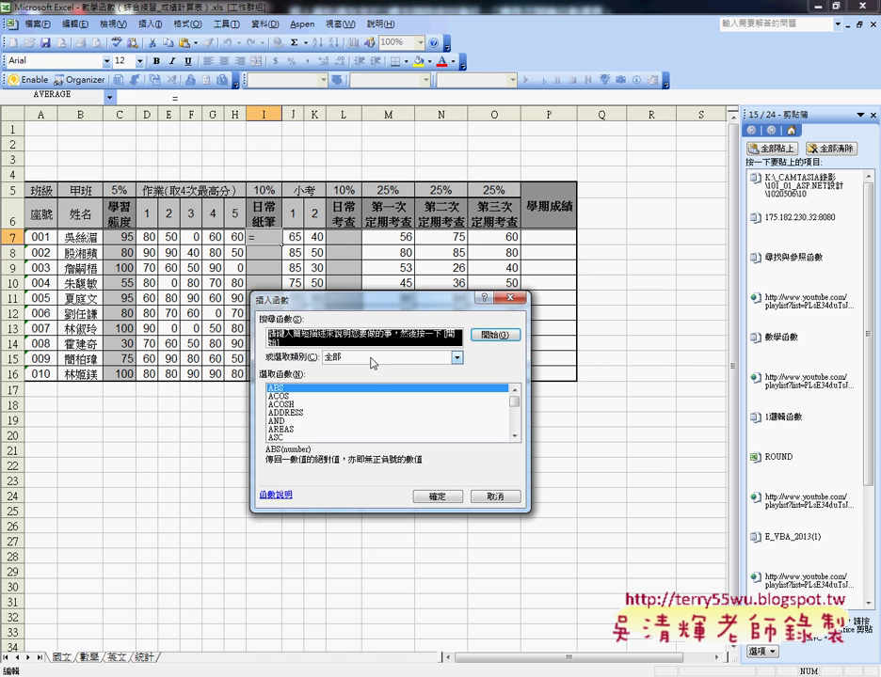
left_click(368, 411)
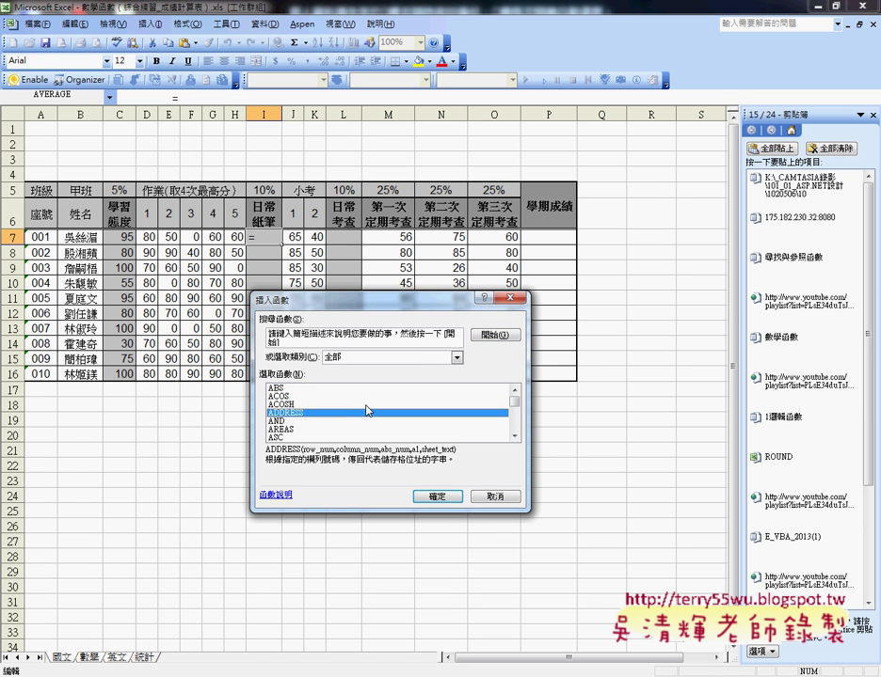
key("s")
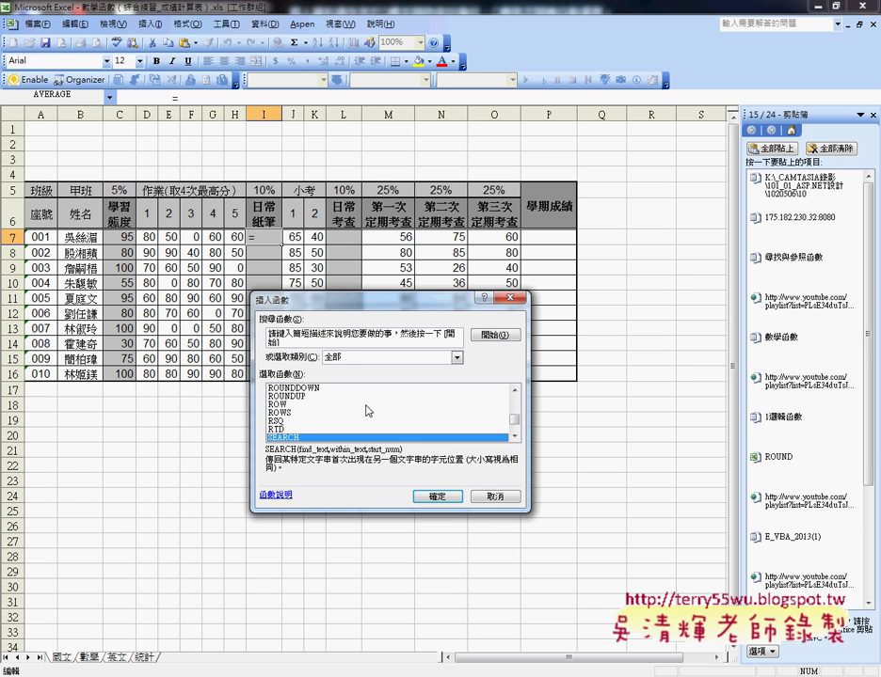
key("u")
key("s")
key("u")
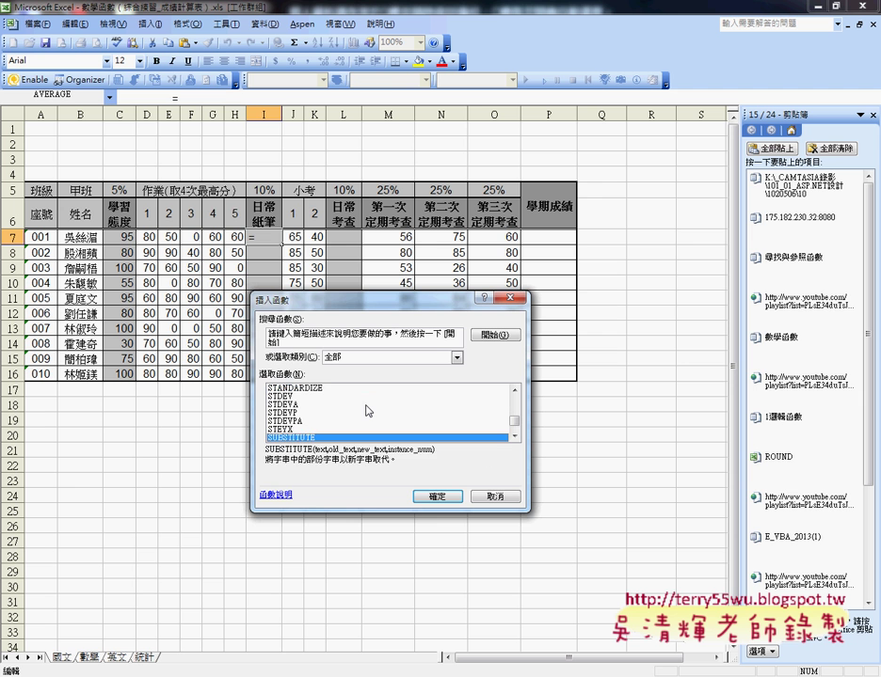
key("m")
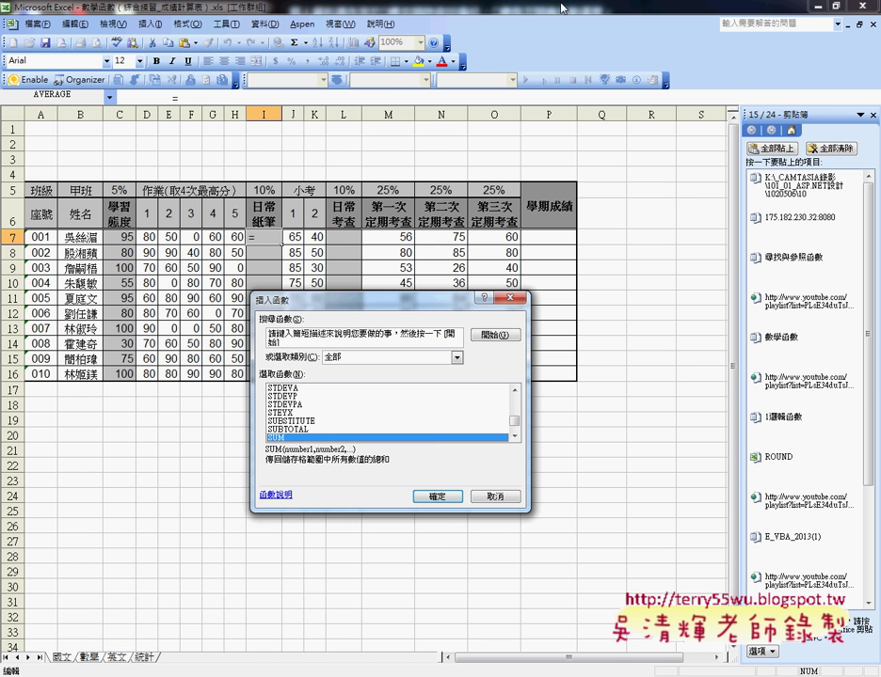
left_click(440, 496)
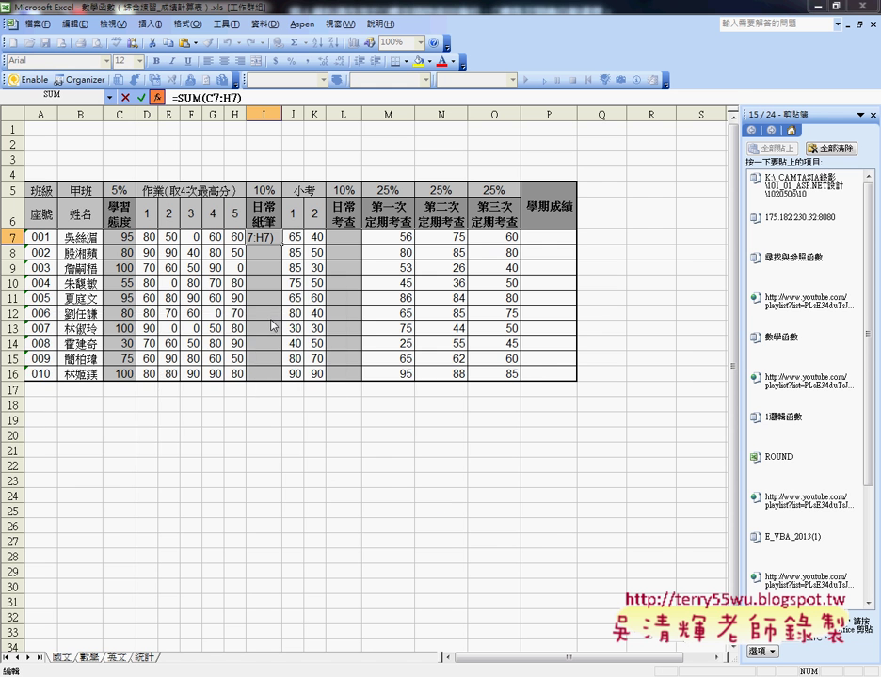
left_click_drag(231, 295, 508, 367)
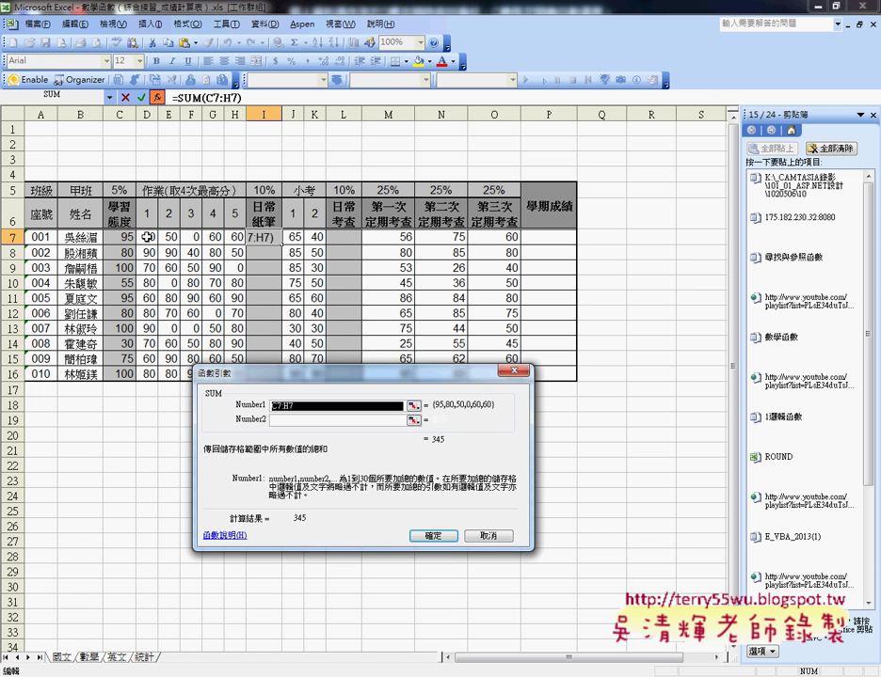
left_click_drag(148, 237, 241, 243)
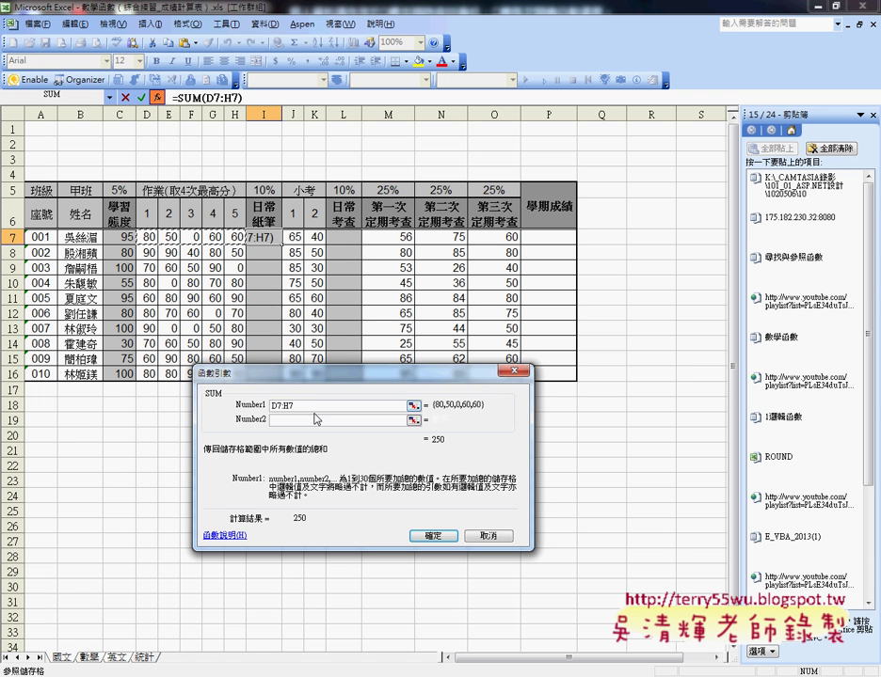
left_click(439, 538)
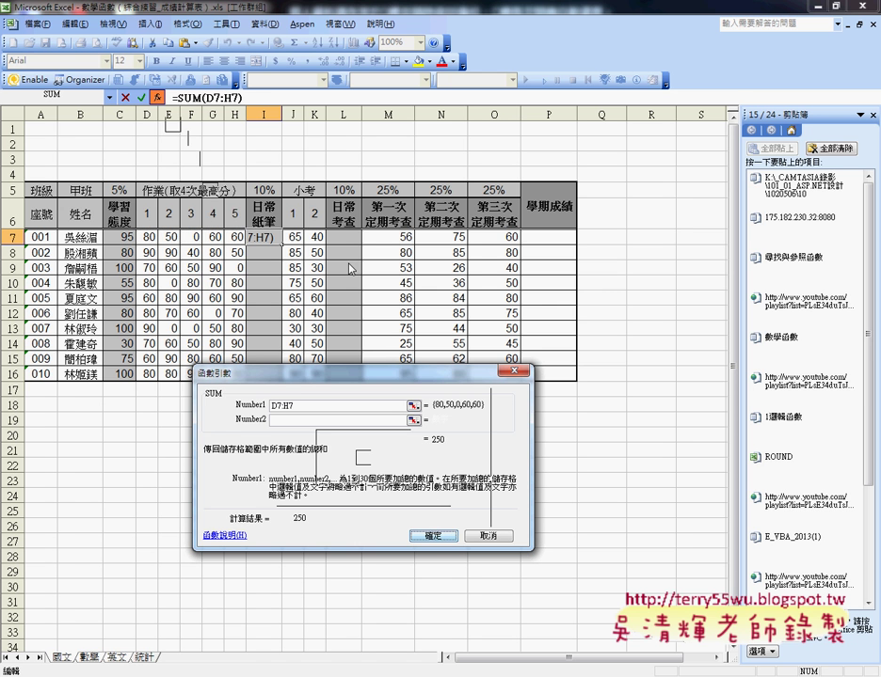
Extend I7 to =SUM(D7:H7)-MIN(D7:H7) so the lowest homework score is dropped.
left_click(275, 96)
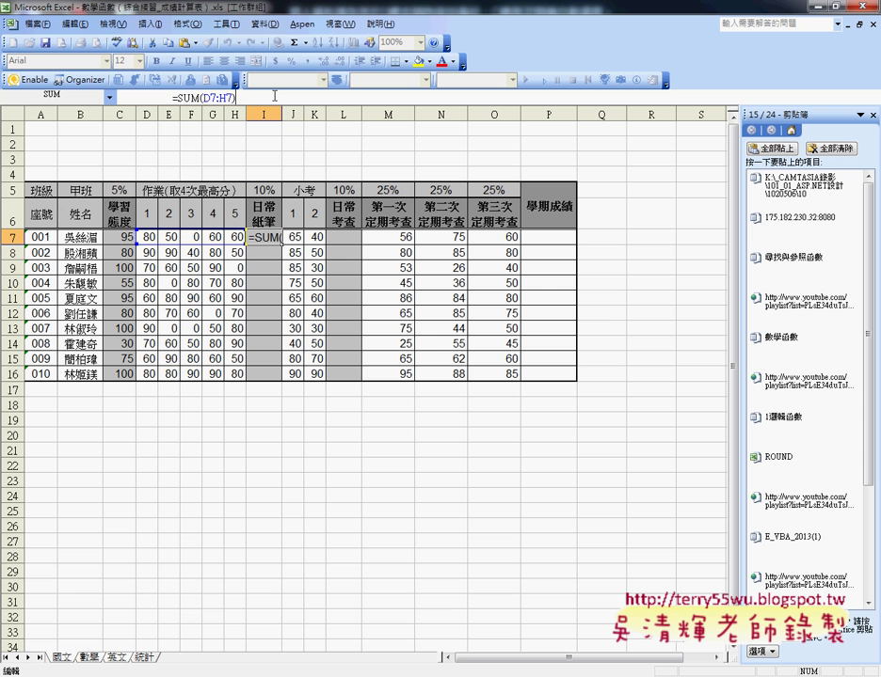
type("-")
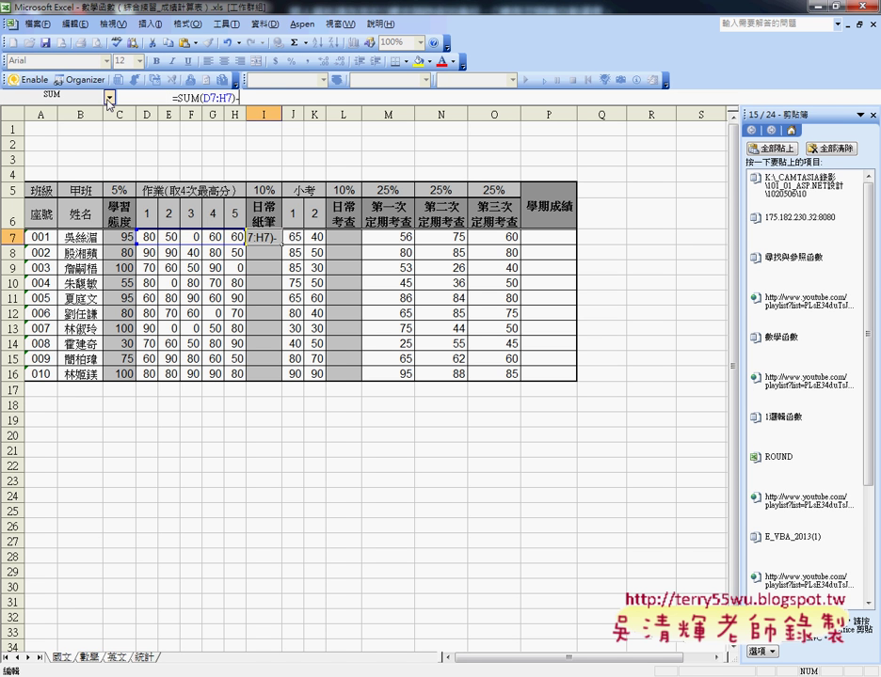
left_click(109, 97)
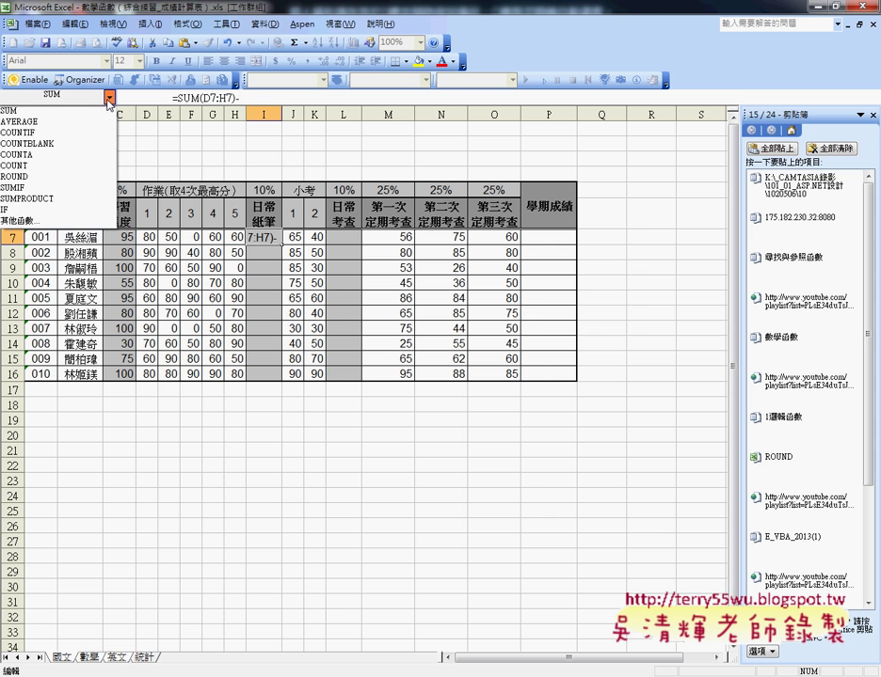
left_click(84, 220)
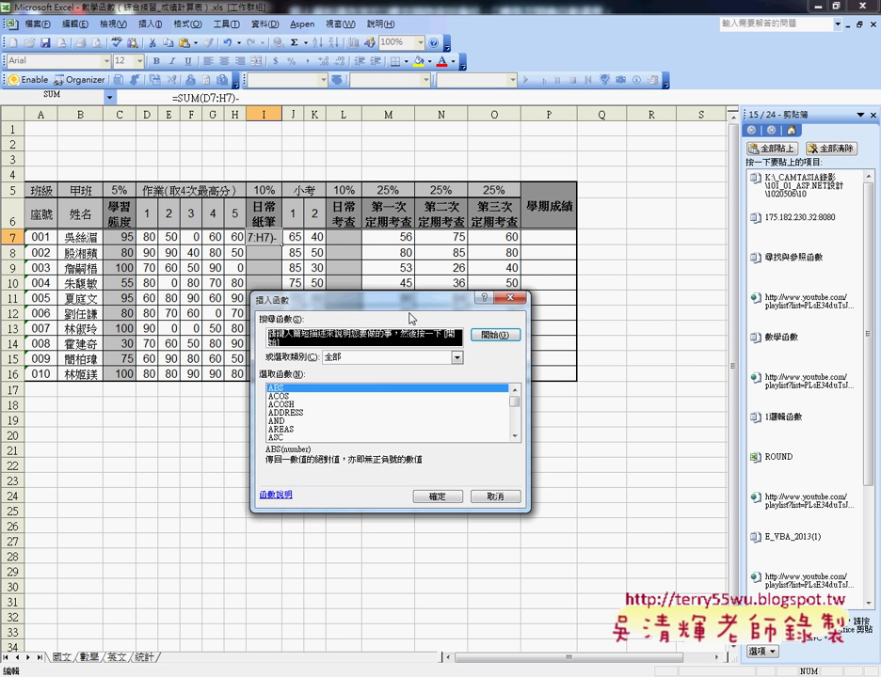
left_click(378, 422)
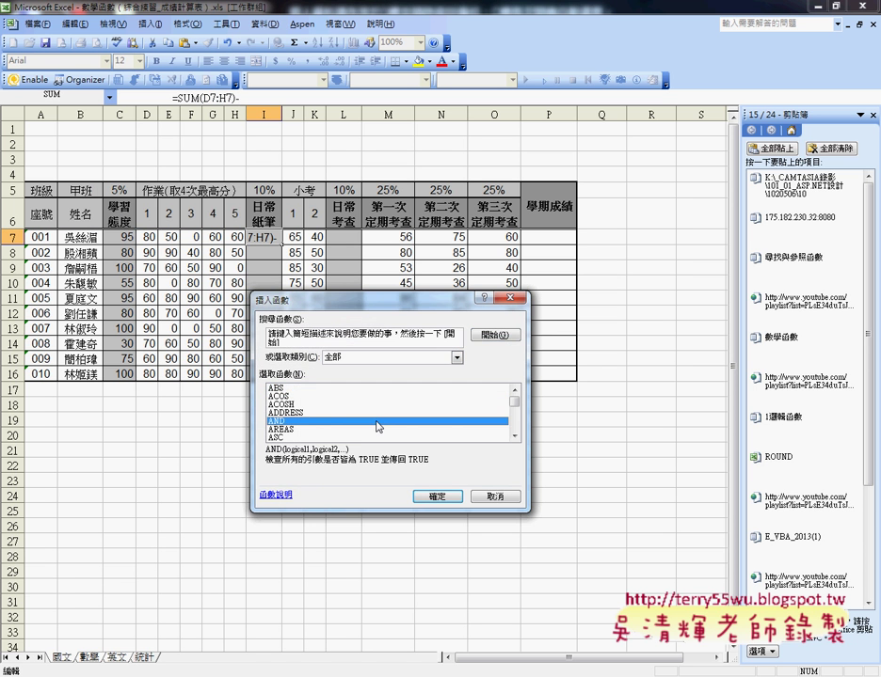
key("m")
key("i")
key("n")
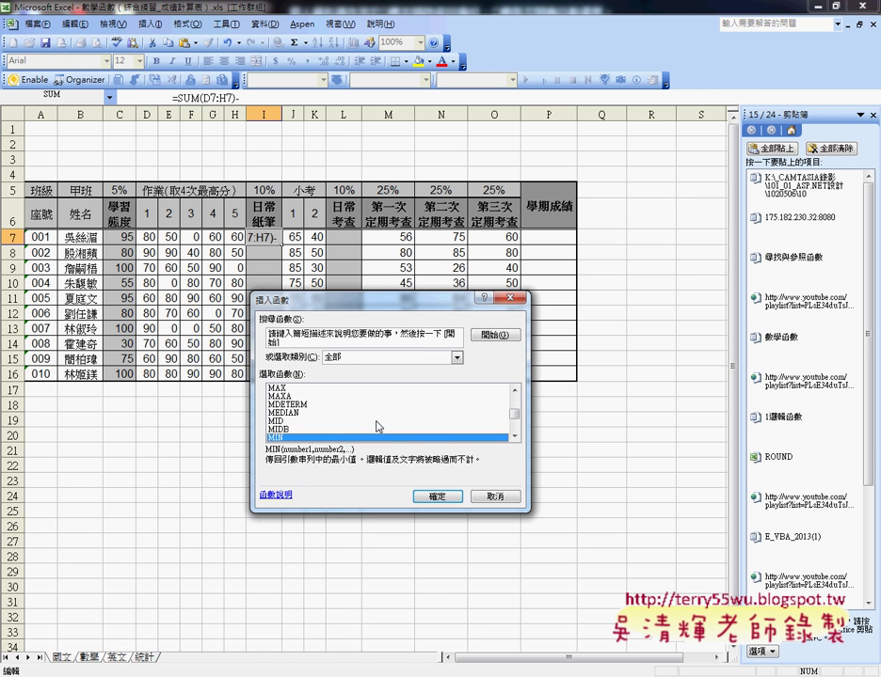
left_click(437, 496)
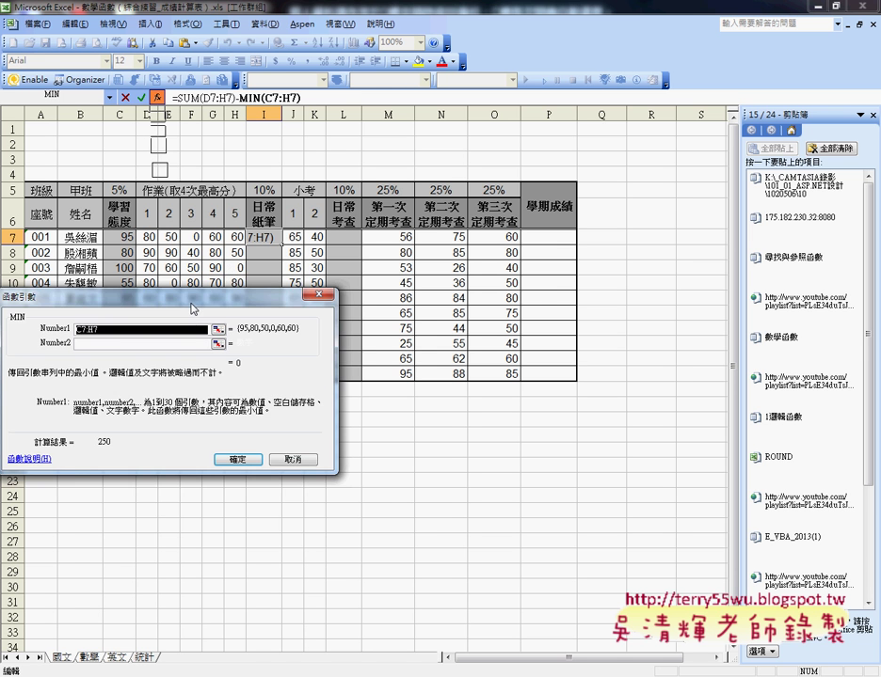
left_click_drag(192, 308, 330, 300)
left_click_drag(146, 237, 229, 240)
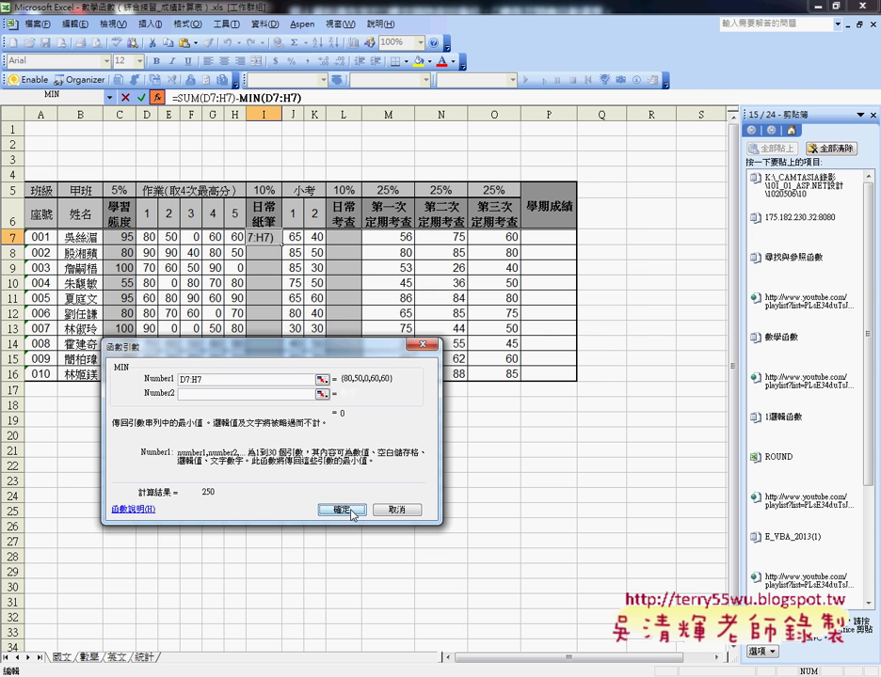
left_click(350, 511)
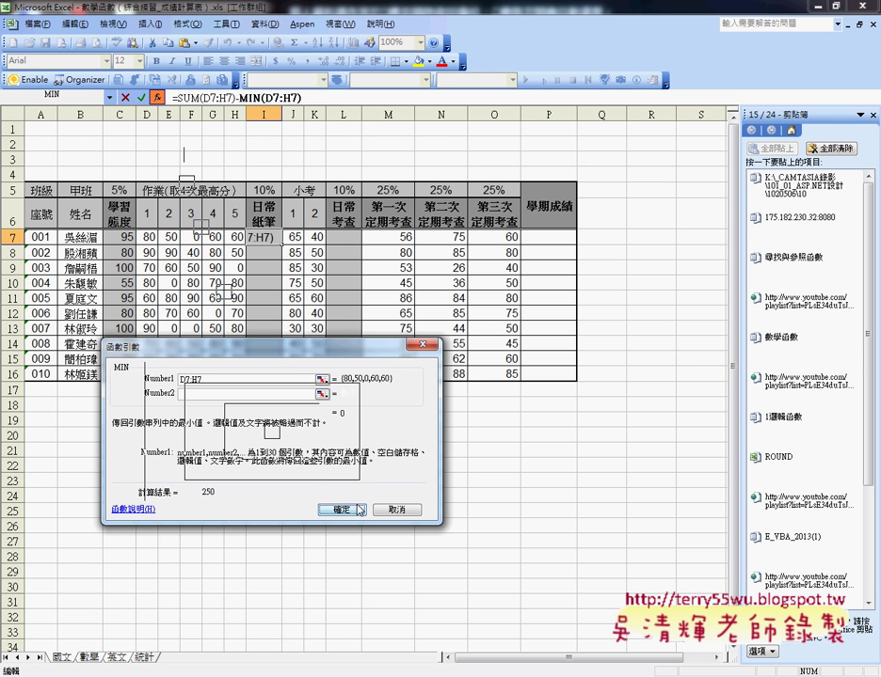
left_click(317, 102)
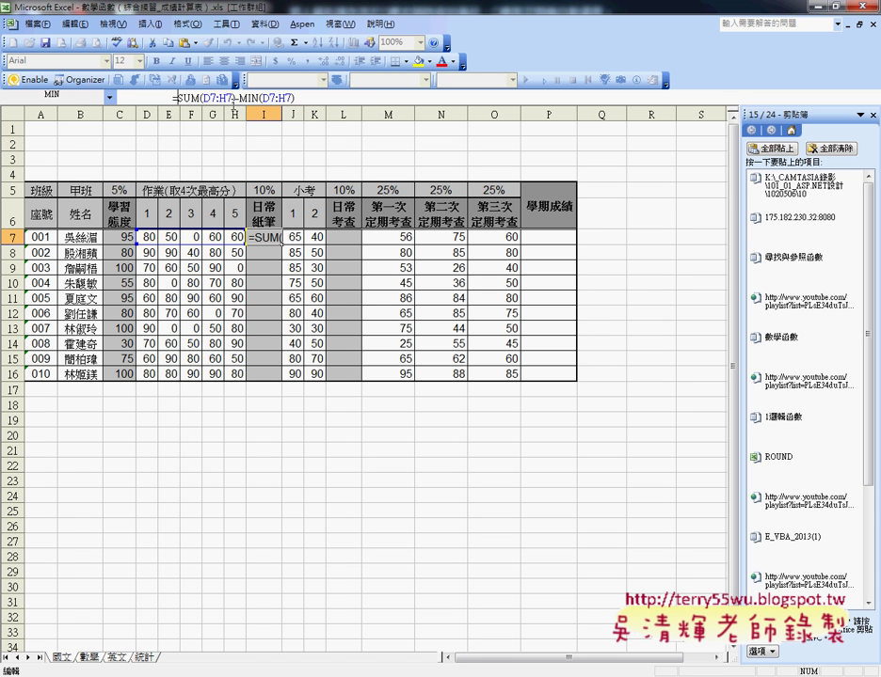
Change I7 to =(SUM(D7:H7)-MIN(D7:H7))/4 and fill it down through I16.
type("(")
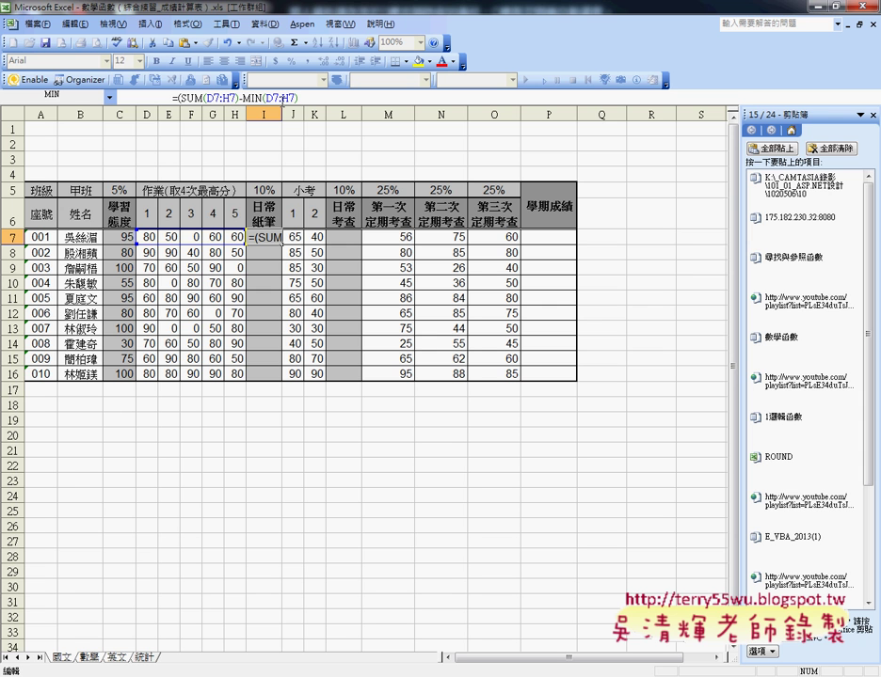
left_click(320, 99)
type("4")
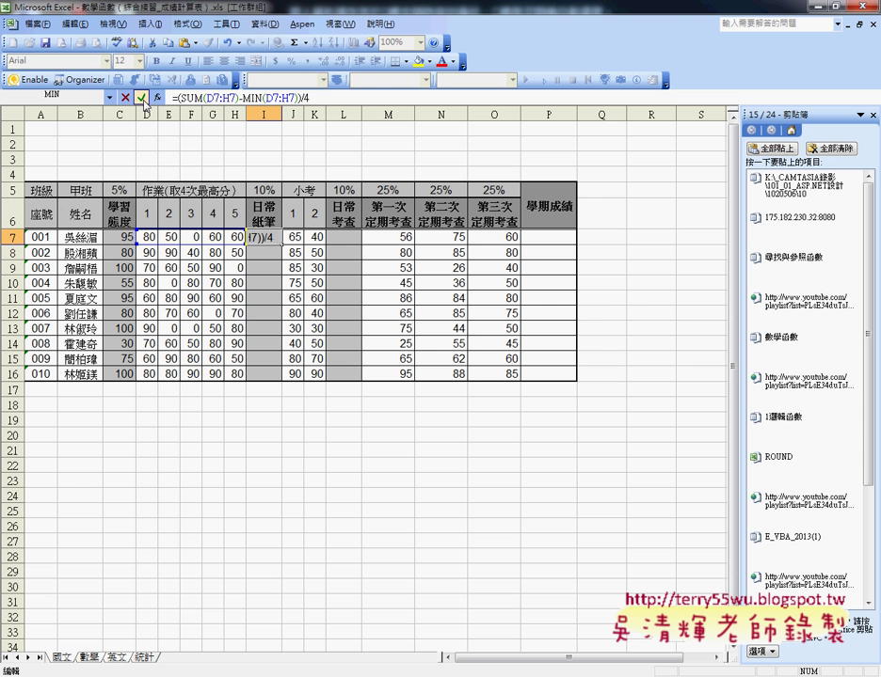
left_click(141, 98)
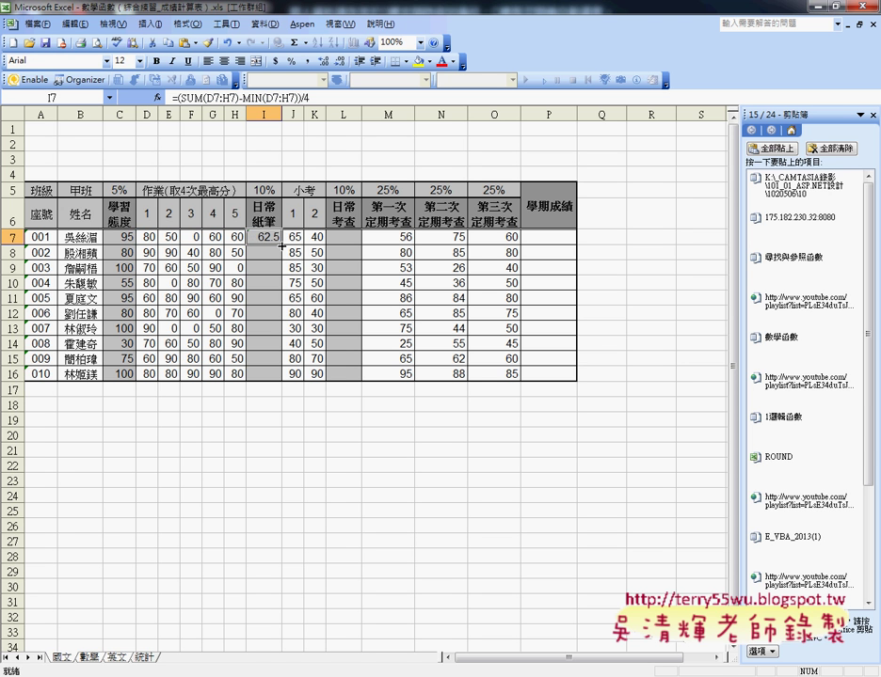
left_click_drag(283, 245, 276, 383)
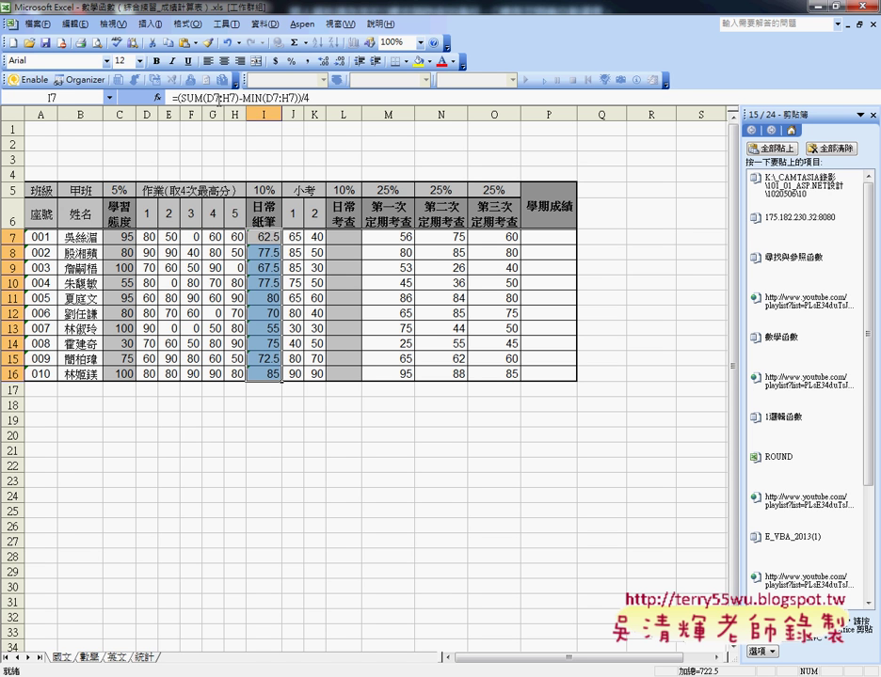
Start a trial edit of I7, cancel it to keep the formula, and select L7.
left_click(332, 97)
left_click_drag(331, 98, 178, 98)
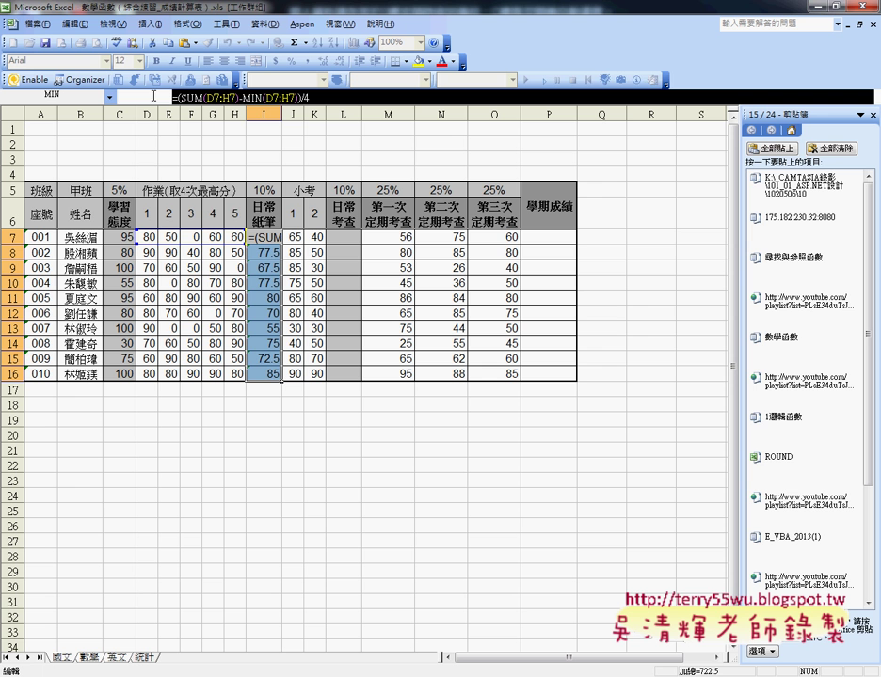
left_click(350, 238)
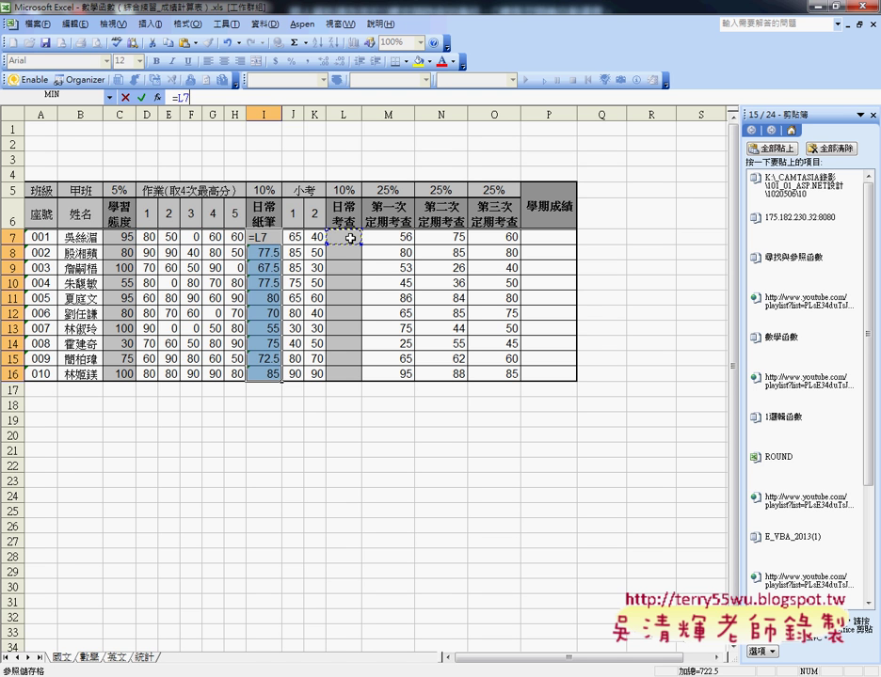
left_click(125, 97)
left_click(353, 239)
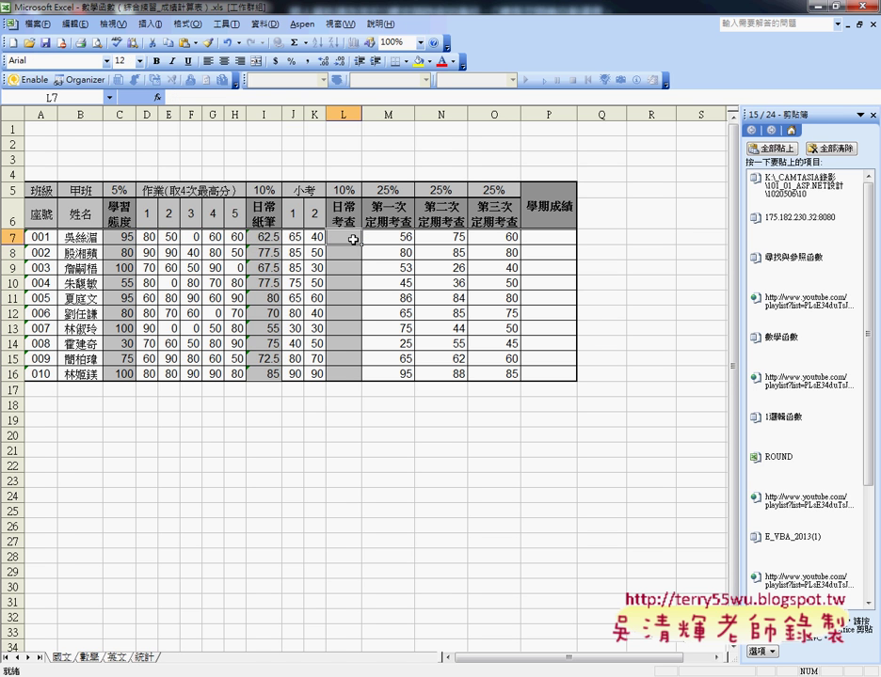
Put =AVERAGE(J7:K7) in L7 and fill it down through L16.
left_click(306, 42)
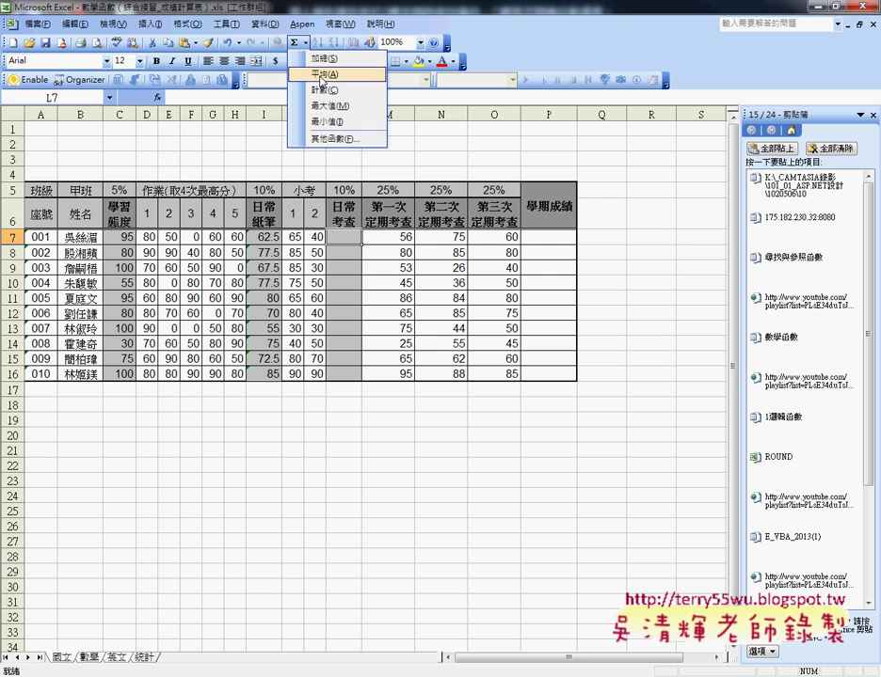
left_click(321, 75)
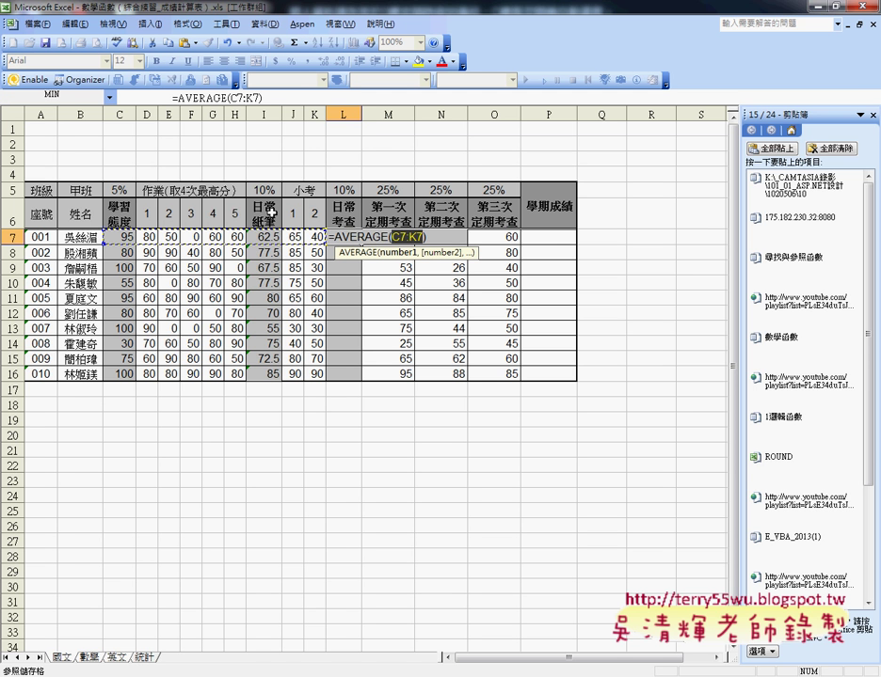
left_click_drag(296, 239, 311, 239)
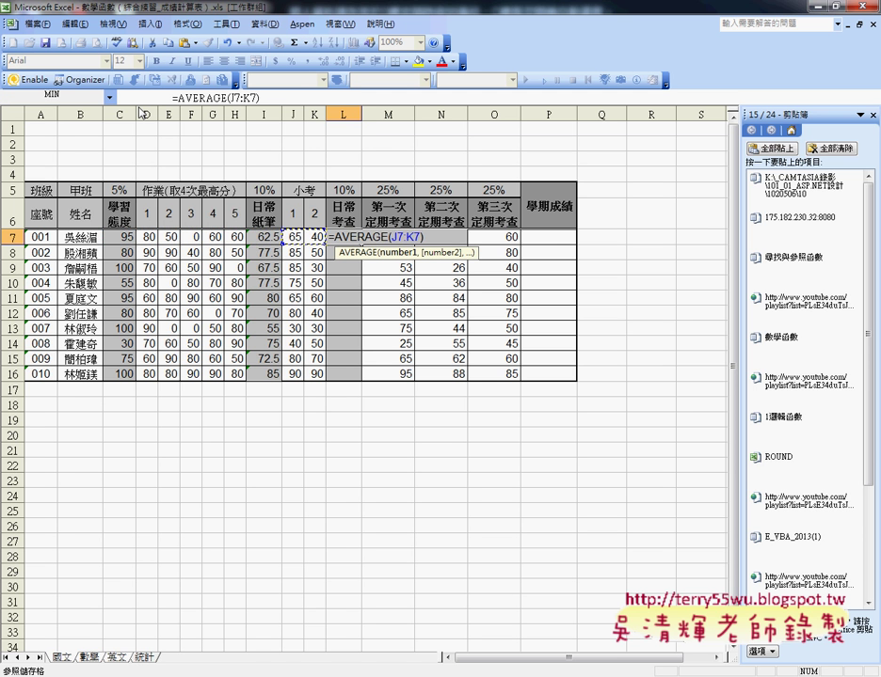
left_click(143, 97)
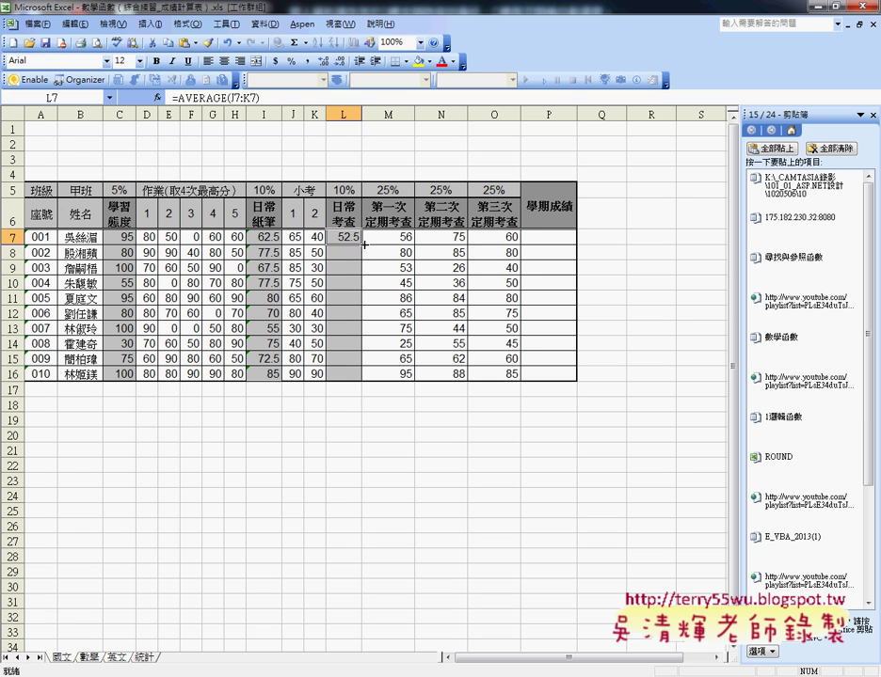
left_click_drag(363, 244, 359, 375)
left_click(555, 239)
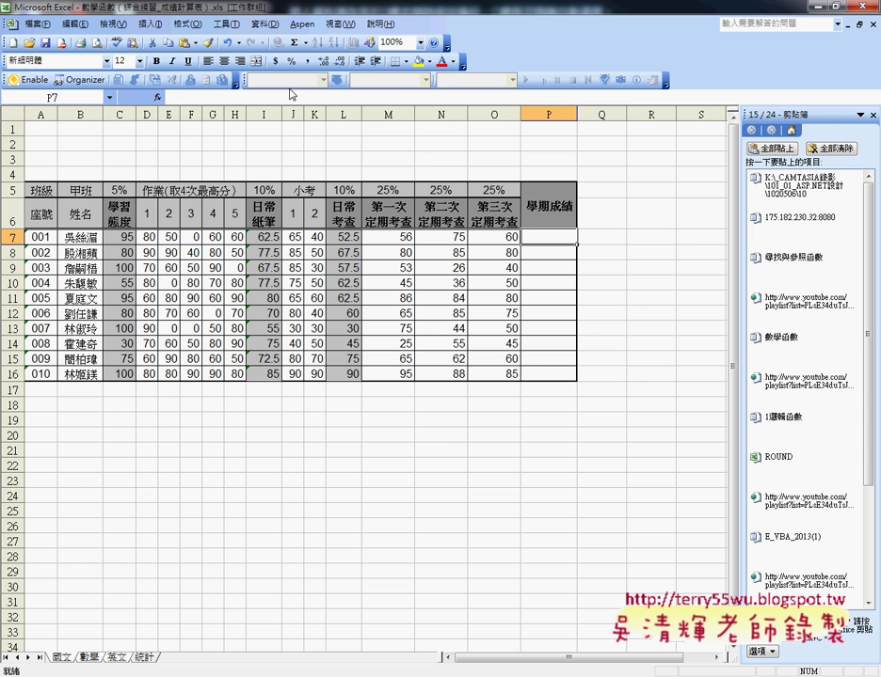
Begin P7's formula as =C5*C7+I5*I7, weighting attitude and written work scores.
left_click(229, 95)
type("ㄦ")
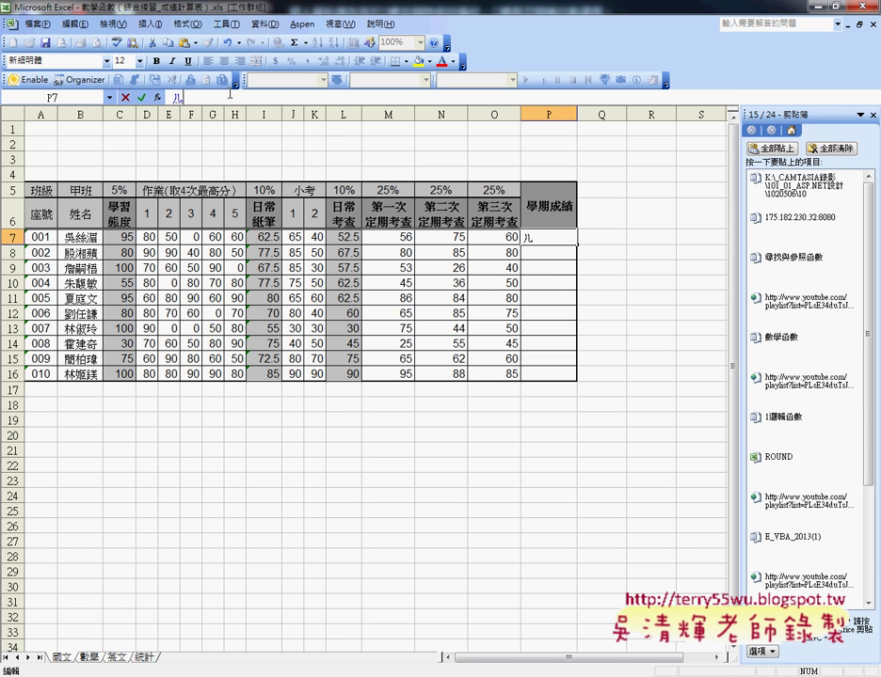
key("BackSpace")
type("=")
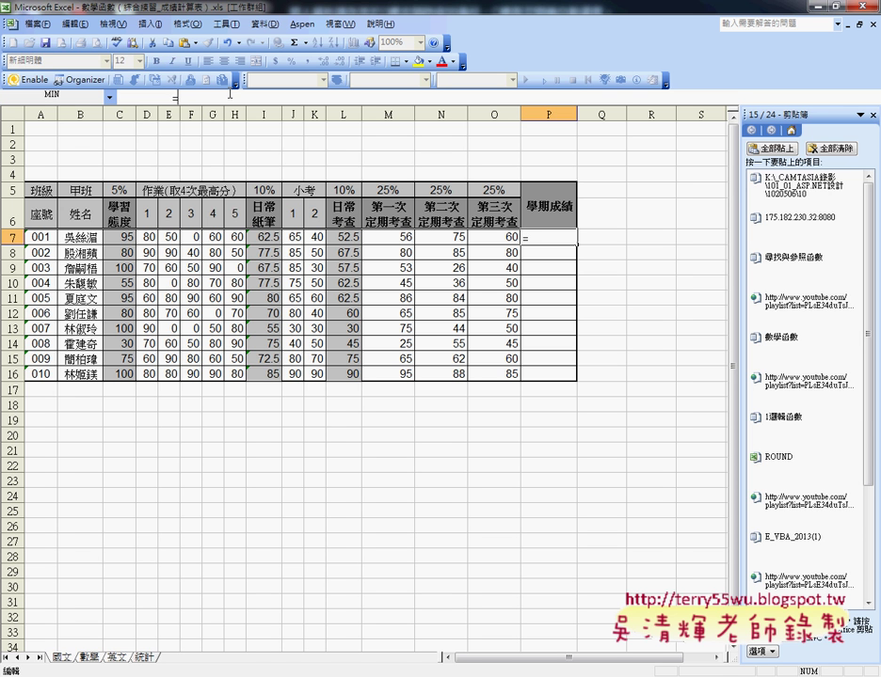
left_click(120, 191)
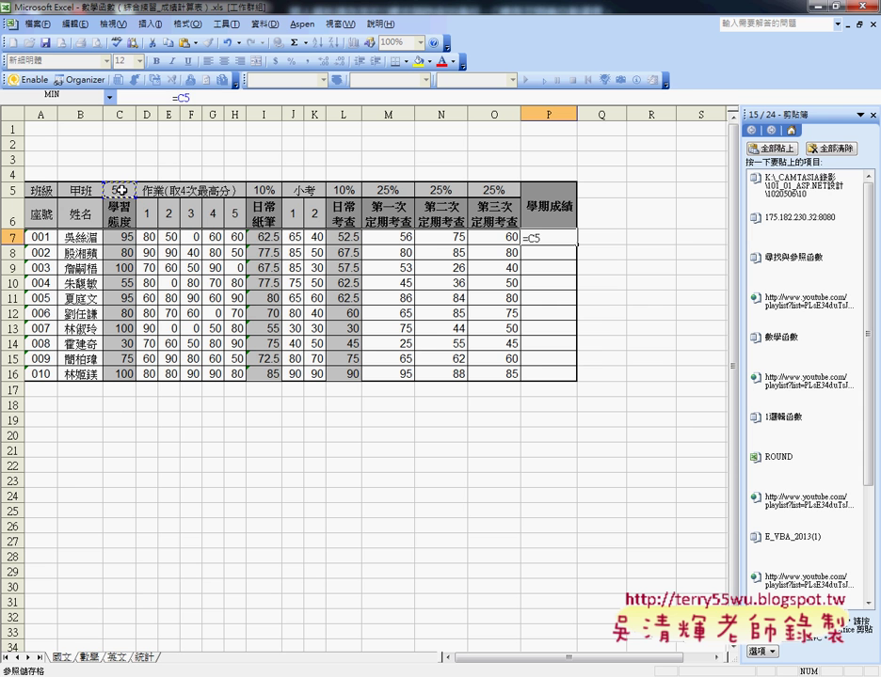
type("*")
left_click(122, 239)
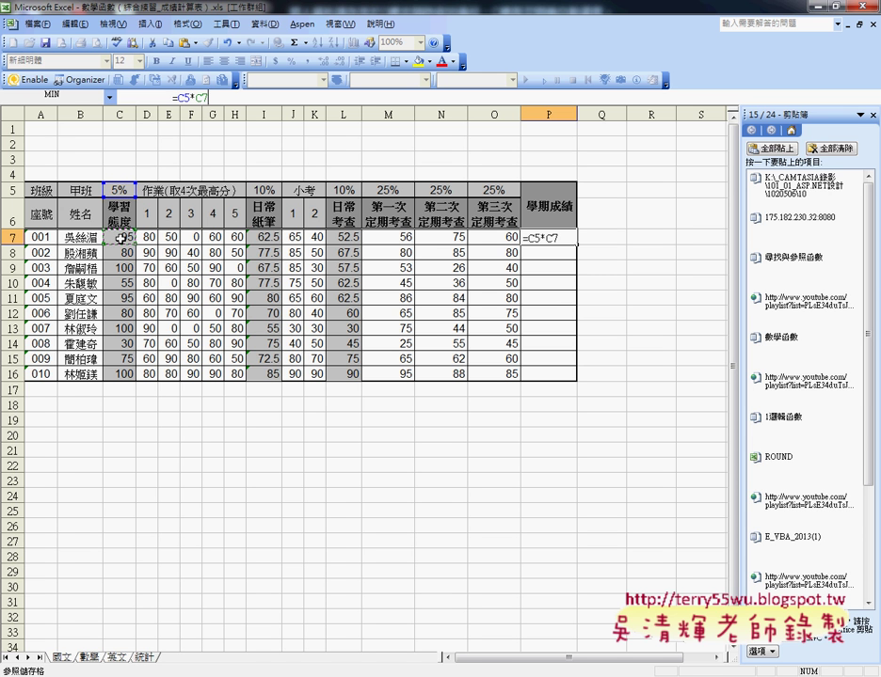
type("+")
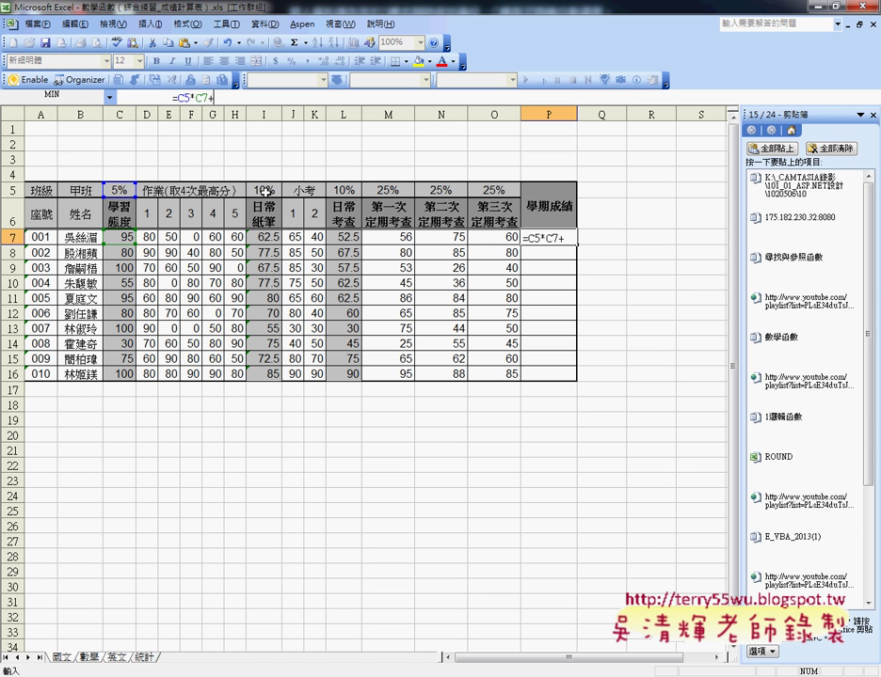
left_click(264, 191)
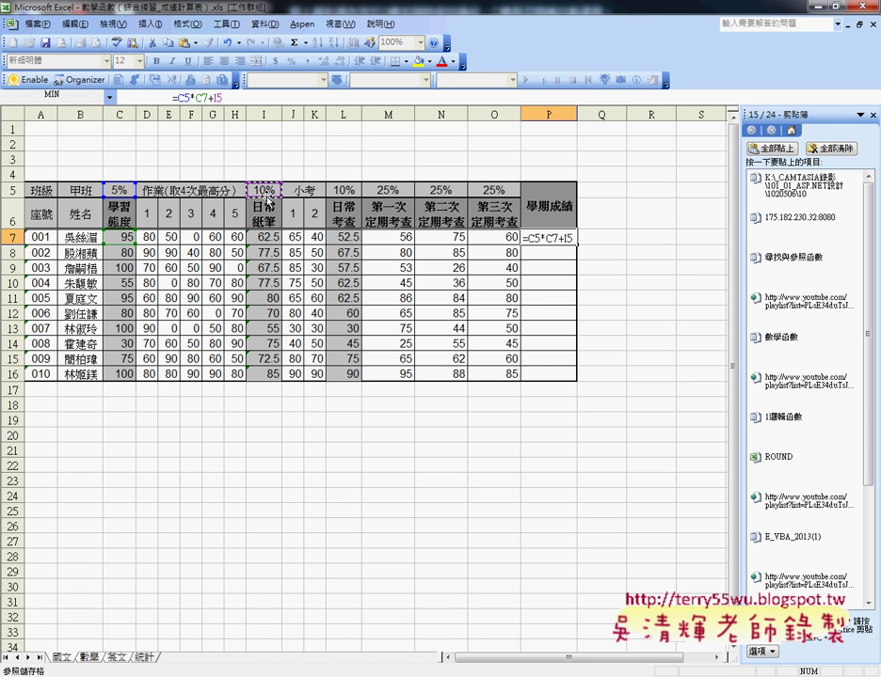
type("*")
left_click(271, 239)
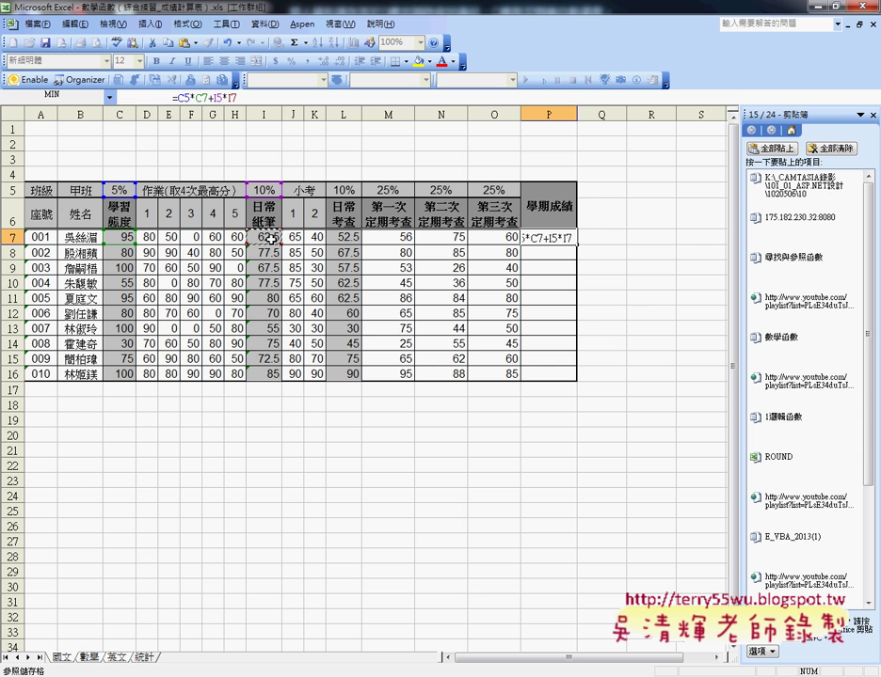
Add +L5*L7+M5*M7+N5*N7+O5*O7 for the quiz average and three exam scores.
type("+")
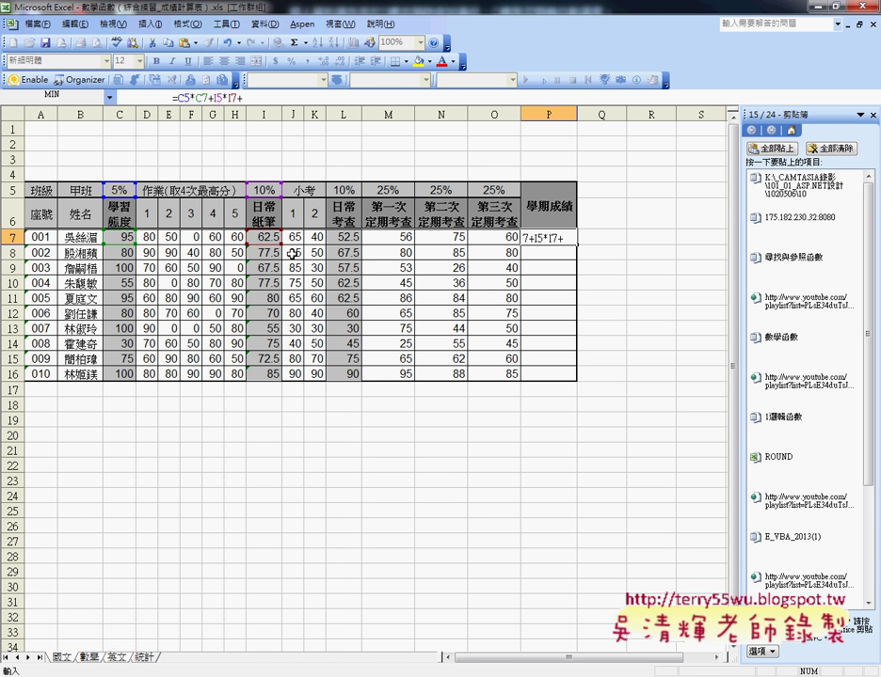
left_click(353, 191)
type("*")
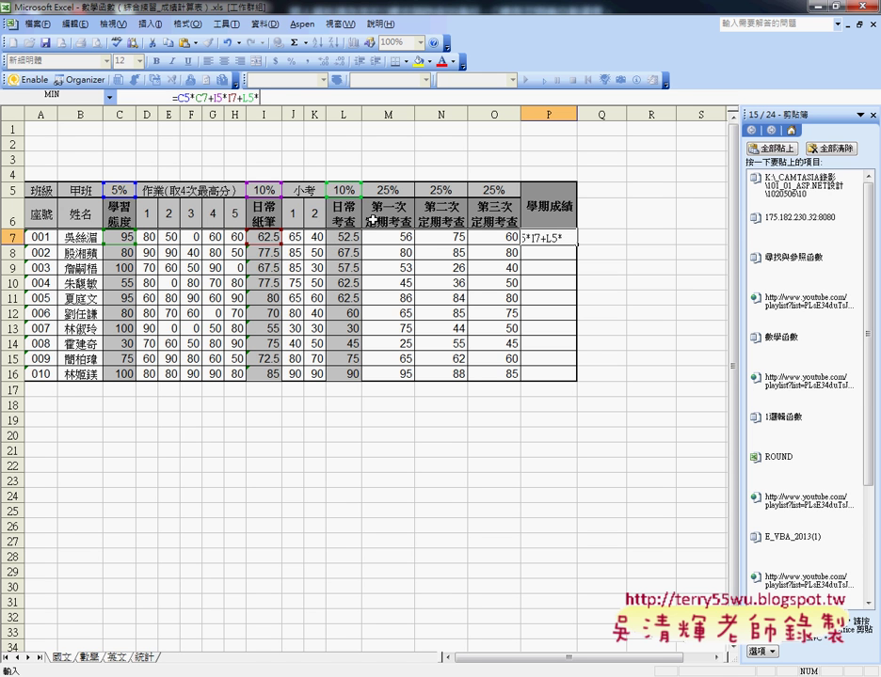
left_click(345, 237)
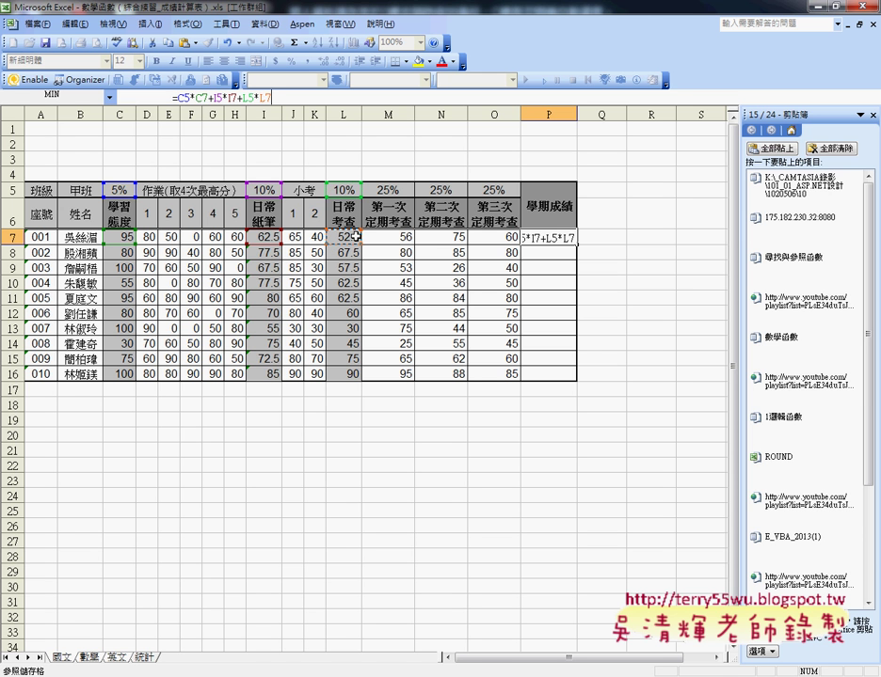
type("+")
left_click(391, 189)
type("*")
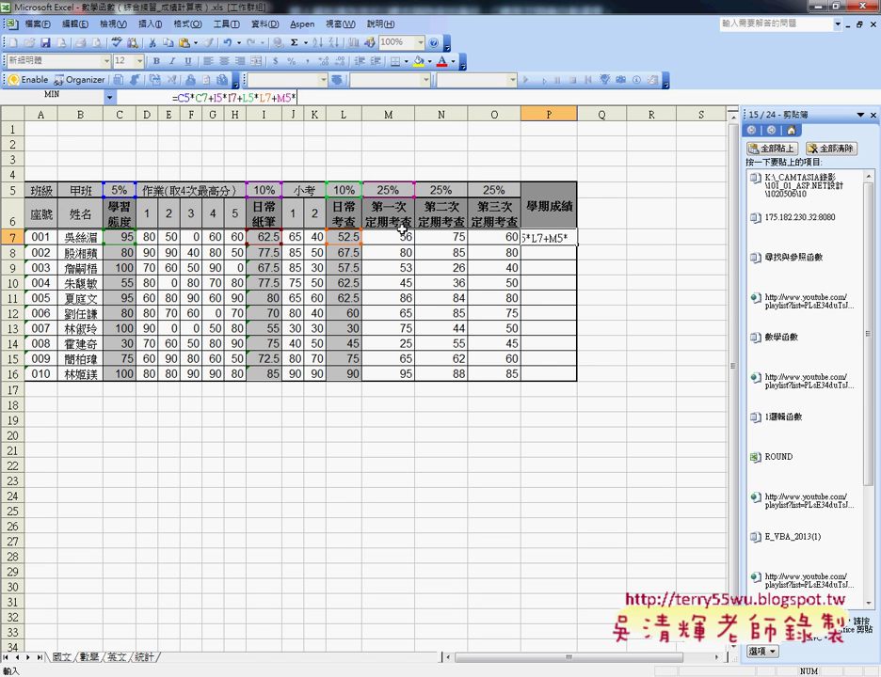
left_click(402, 236)
type("+")
left_click(442, 190)
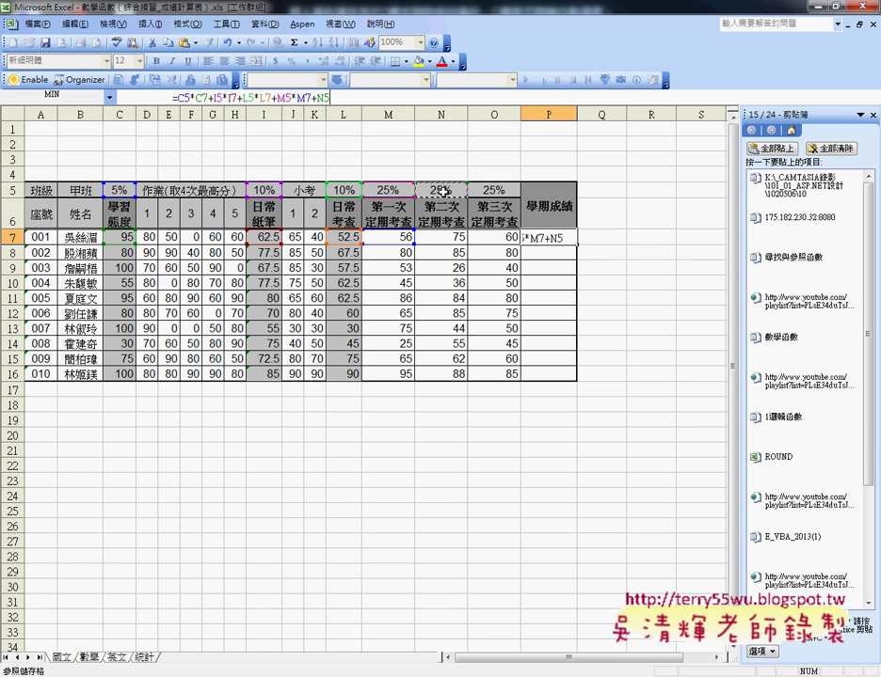
type("*")
left_click(448, 241)
type("+")
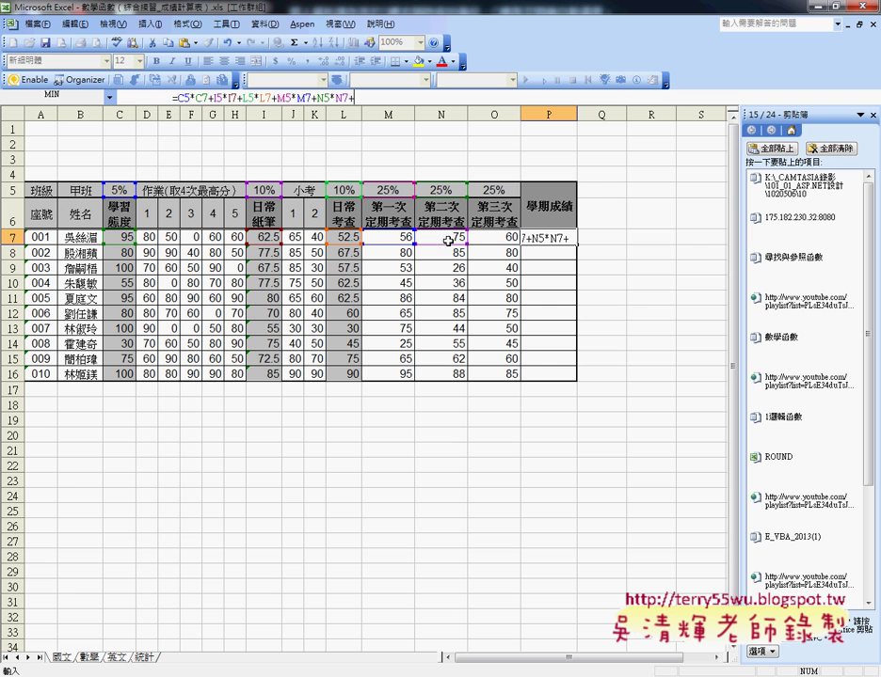
left_click(499, 190)
type("*")
left_click(505, 239)
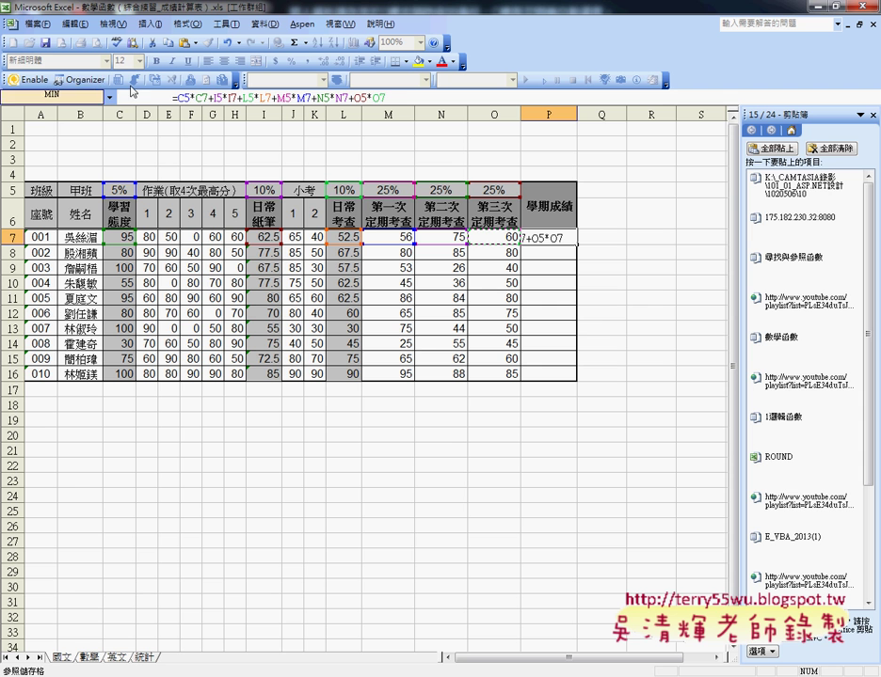
Make weights $C$5, $I$5, $L$5, $M$5, $N$5, $O$5 absolute and commit P7, giving 64.
left_click(215, 99)
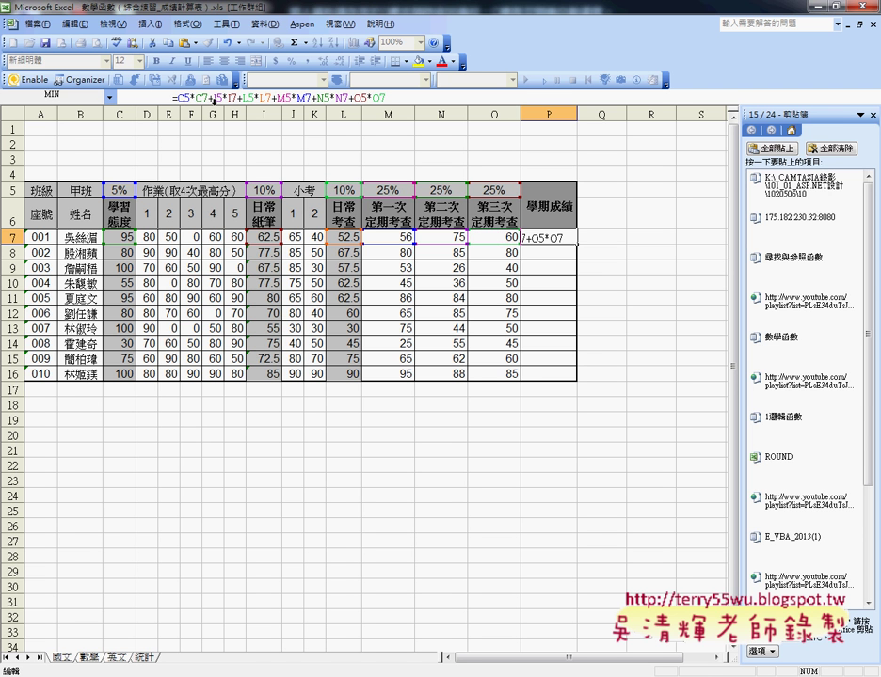
key("F4")
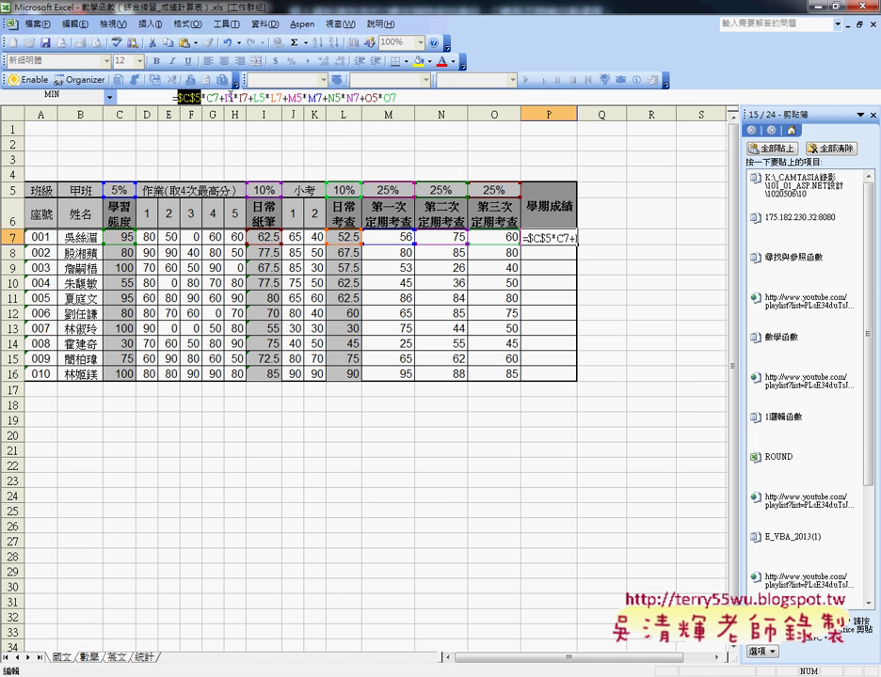
left_click(224, 97)
key("F4")
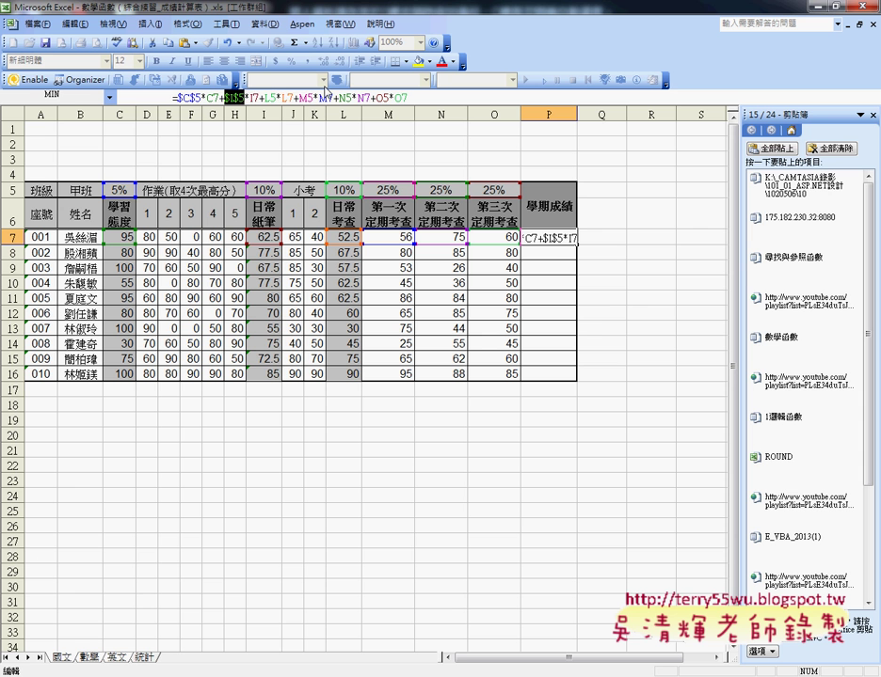
left_click(272, 98)
key("F4")
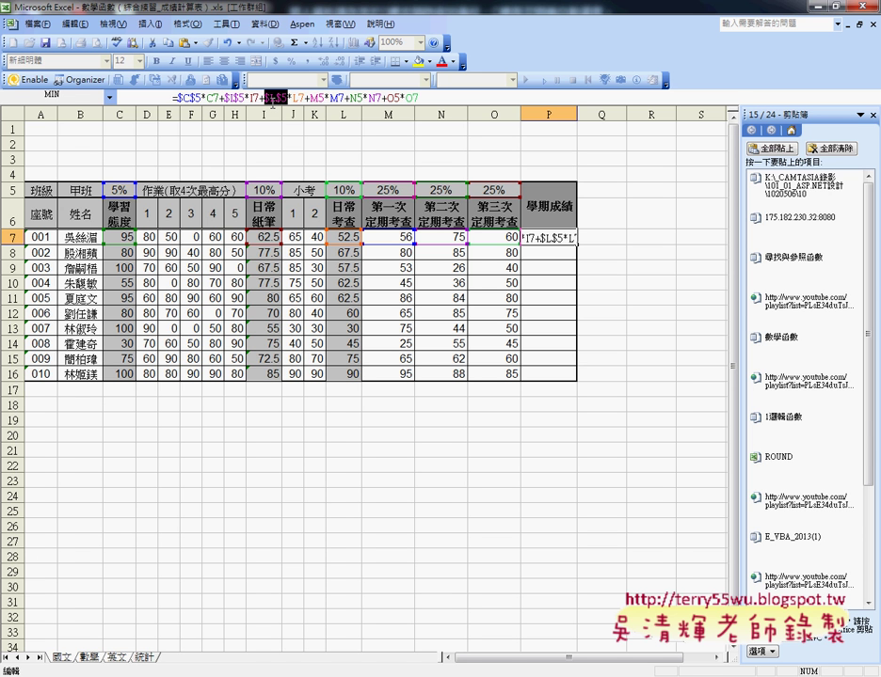
left_click(287, 98)
key("F4")
left_click(366, 98)
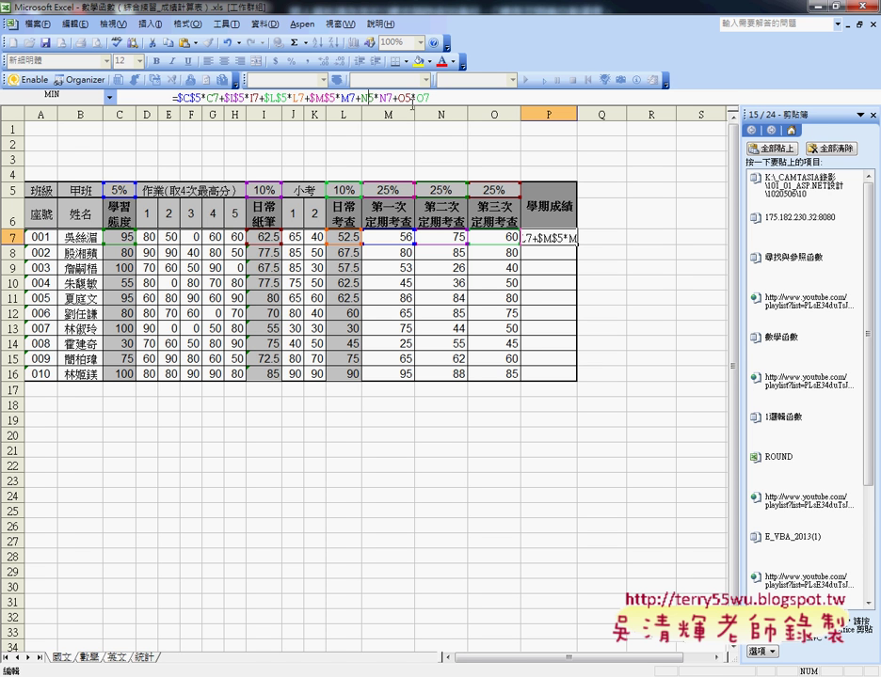
key("F4")
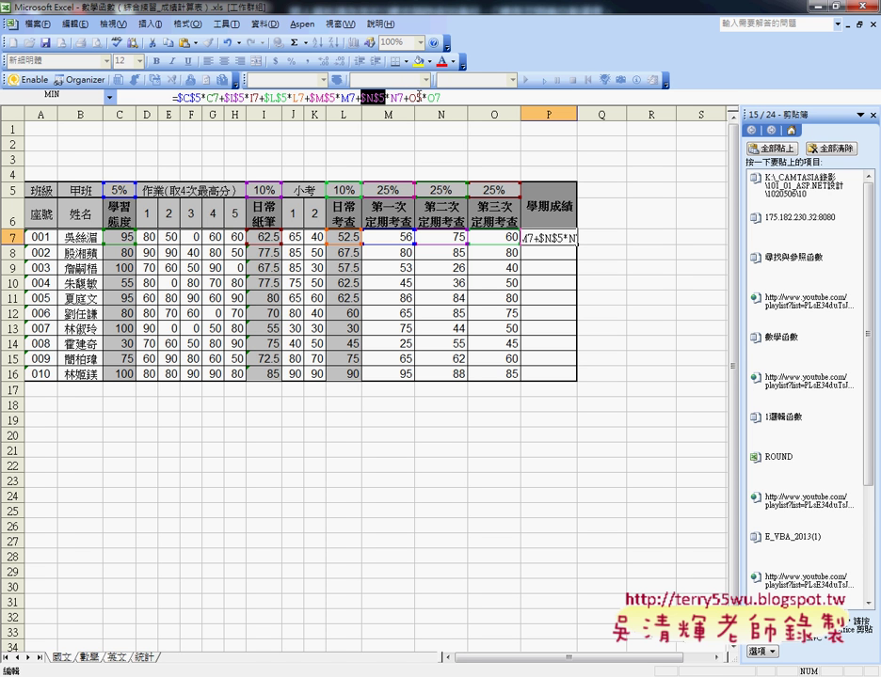
left_click(418, 98)
key("F4")
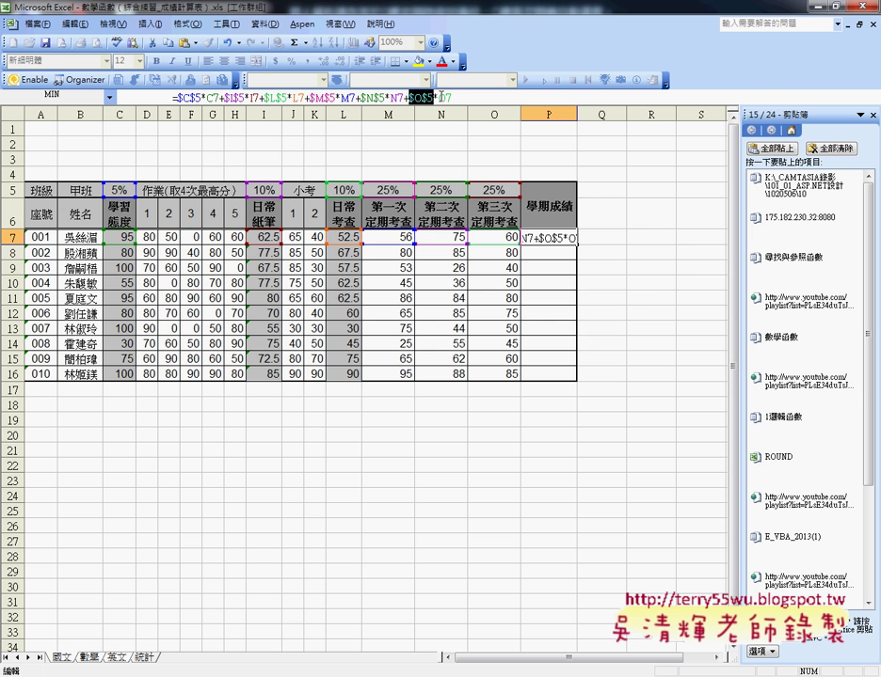
left_click(142, 98)
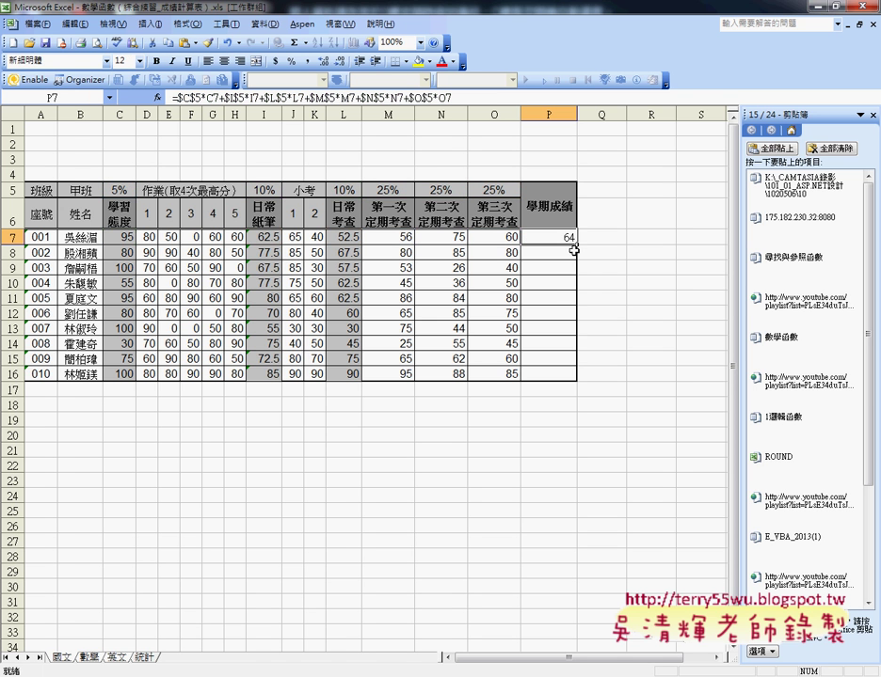
Fill P7's semester grade formula down to P16 and look over the 數學, 英文 and 統計 sheets.
left_click_drag(576, 247, 574, 376)
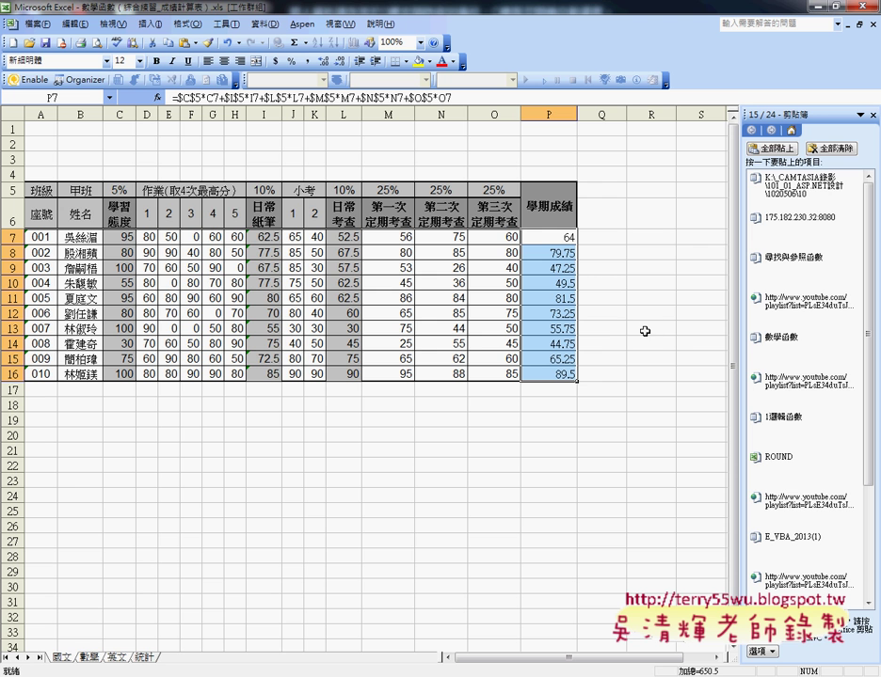
left_click(86, 658)
left_click(117, 658)
left_click(143, 658)
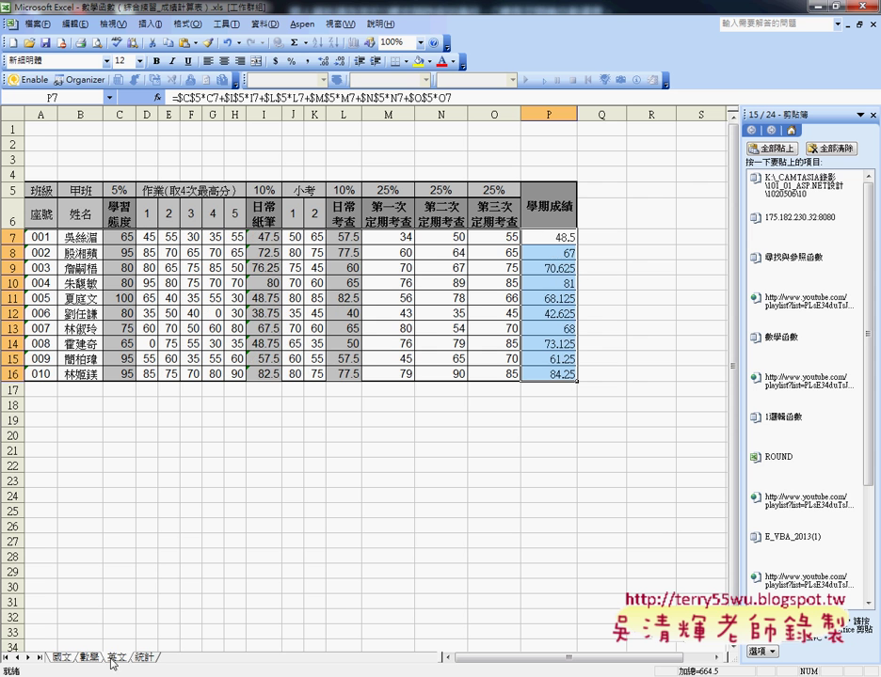
Copy 國文's semester grades P7:P16 and select cell C3 on the 統計 sheet.
left_click(62, 657)
left_click_drag(550, 238, 560, 372)
right_click(547, 293)
left_click(567, 318)
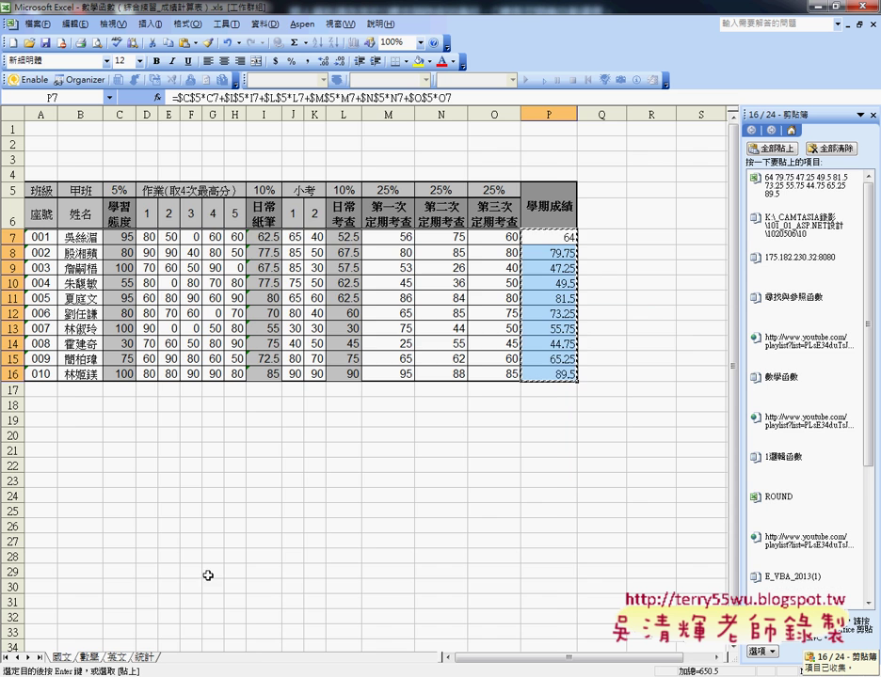
left_click(147, 658)
left_click(137, 159)
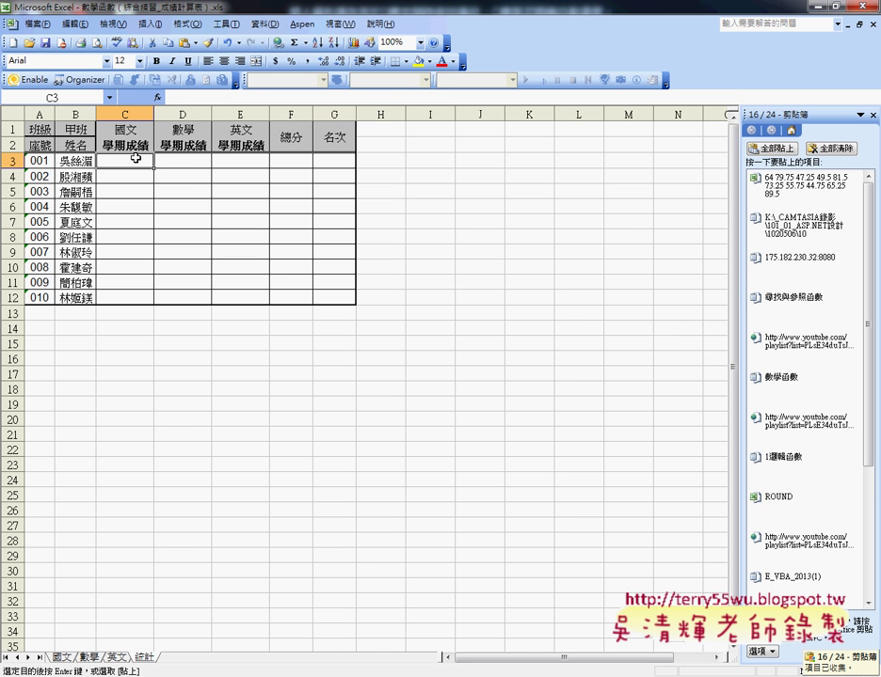
Try pasting the grades into 統計 C3:C12 and dismiss the size-mismatch warnings.
left_click(74, 24)
left_click(91, 104)
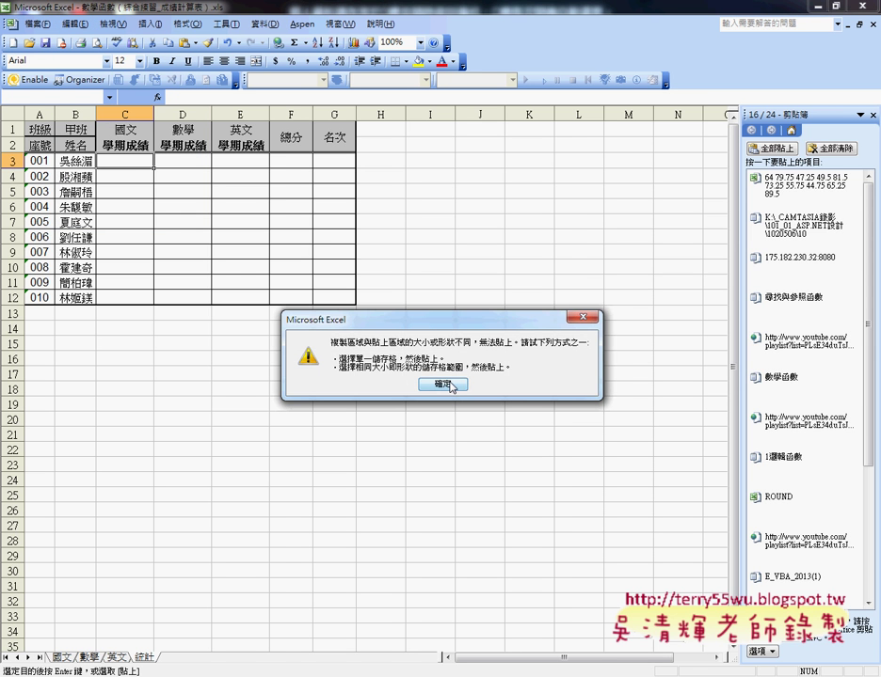
left_click(451, 384)
left_click_drag(130, 162, 137, 297)
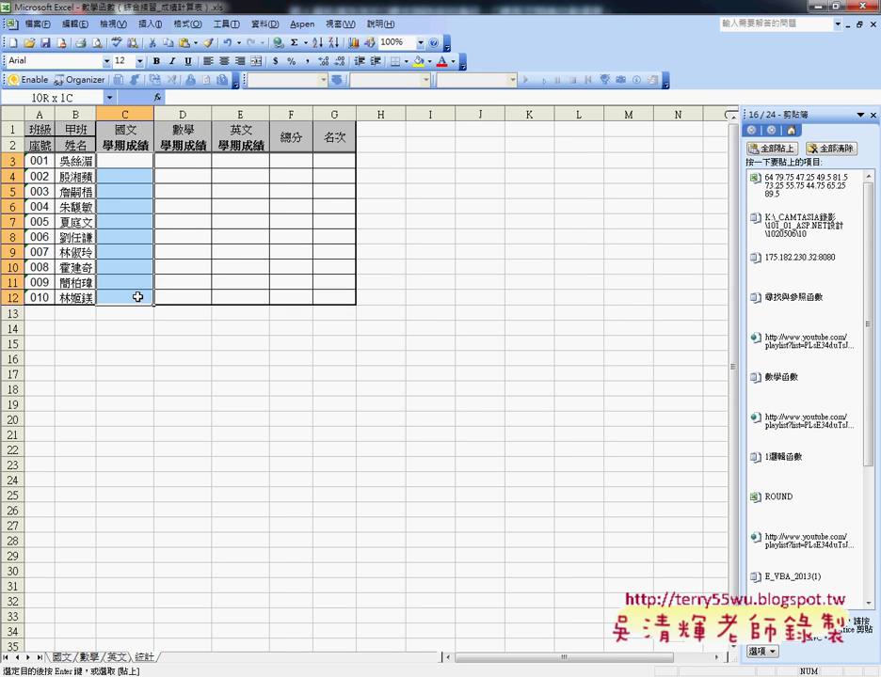
left_click(73, 23)
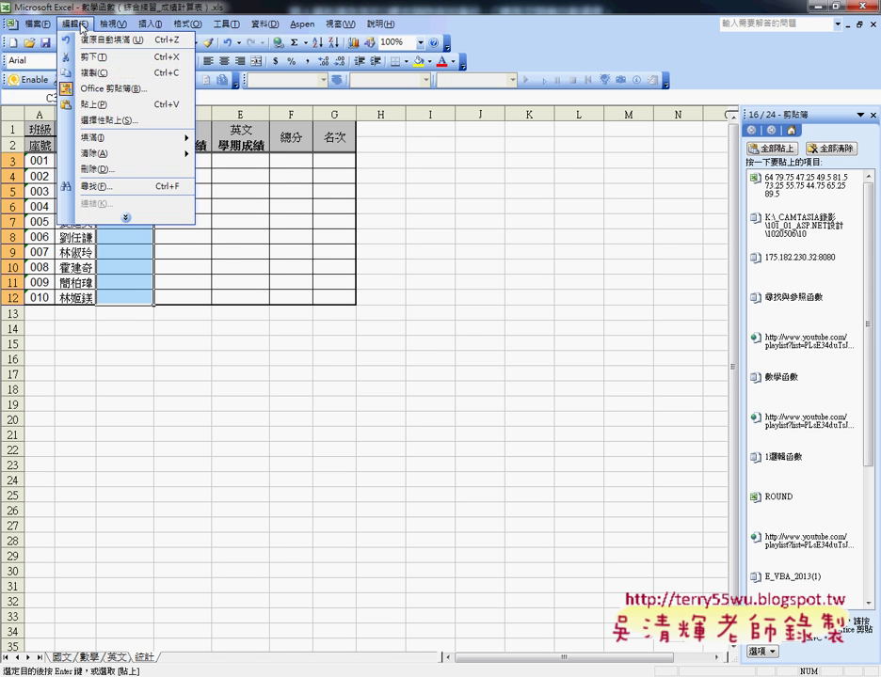
left_click(107, 120)
left_click(449, 329)
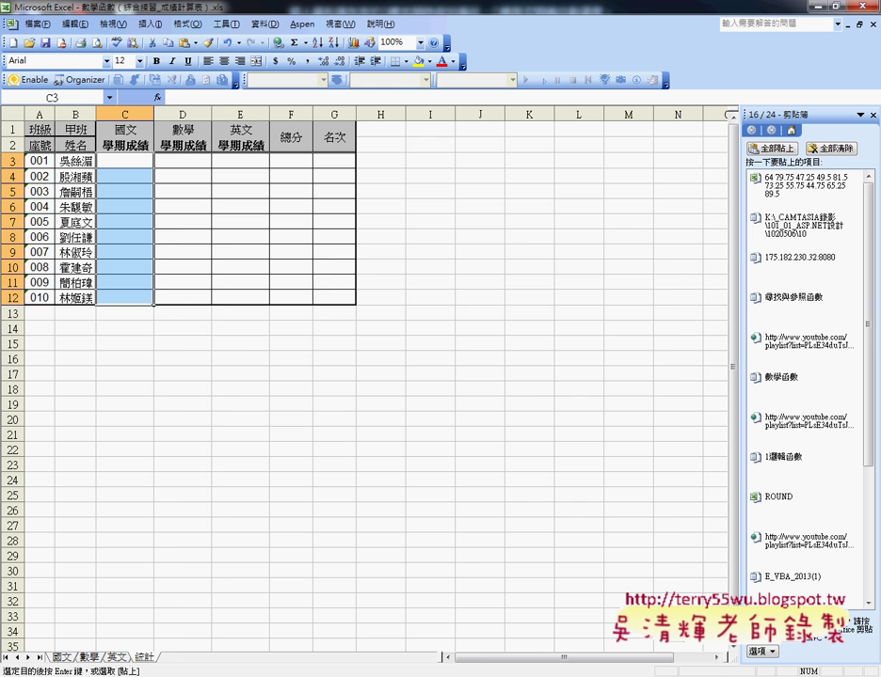
Reselect 國文 P7:P16 and return to cell C3 on the 統計 sheet.
left_click(63, 657)
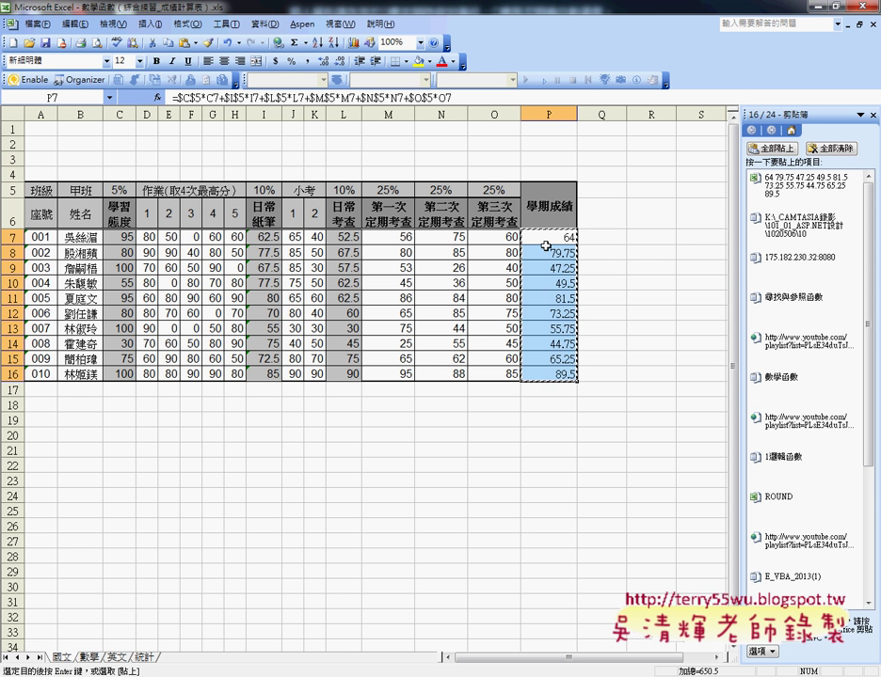
left_click_drag(546, 246, 553, 367)
left_click(146, 657)
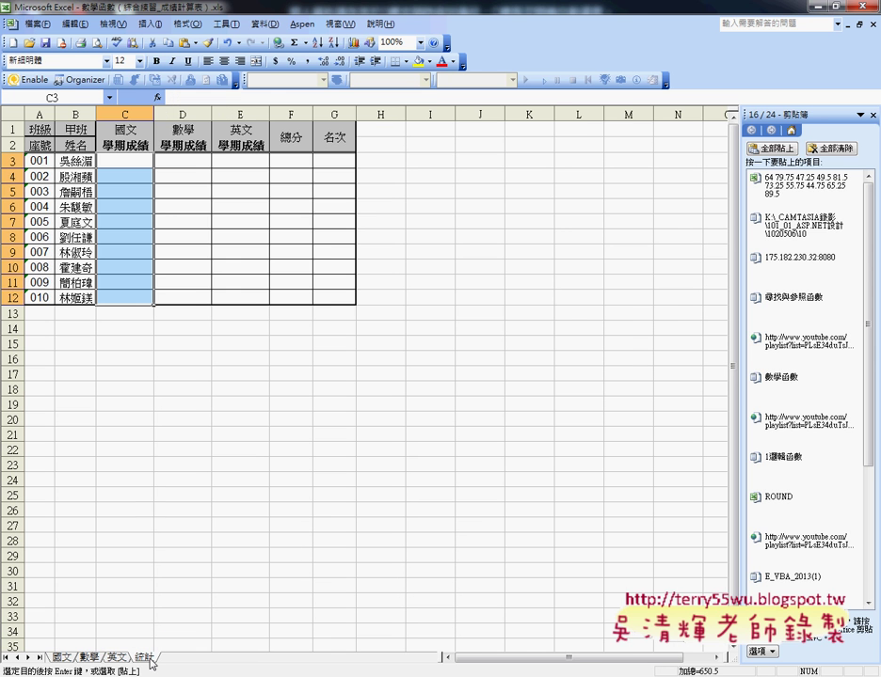
left_click(142, 164)
left_click(73, 23)
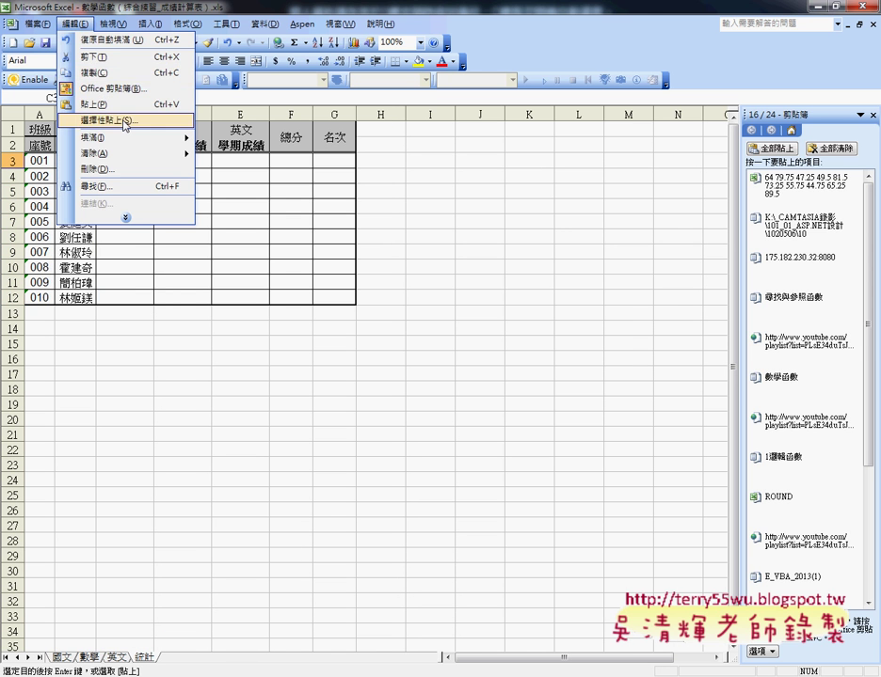
Paste Link the 國文 grades into C3:C12 as =國文!P7 through =國文!P16.
left_click(137, 121)
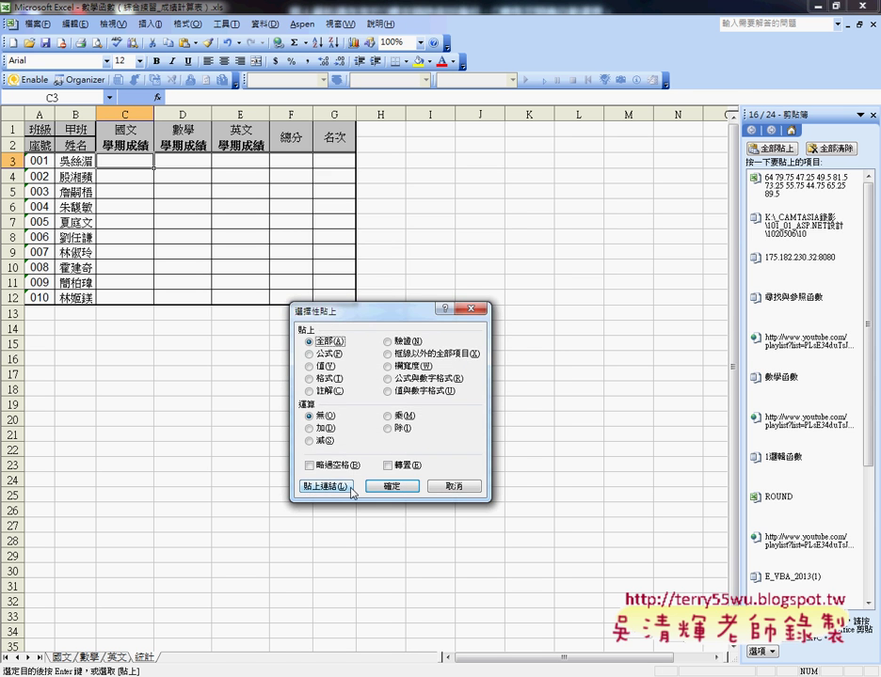
left_click_drag(374, 317, 376, 112)
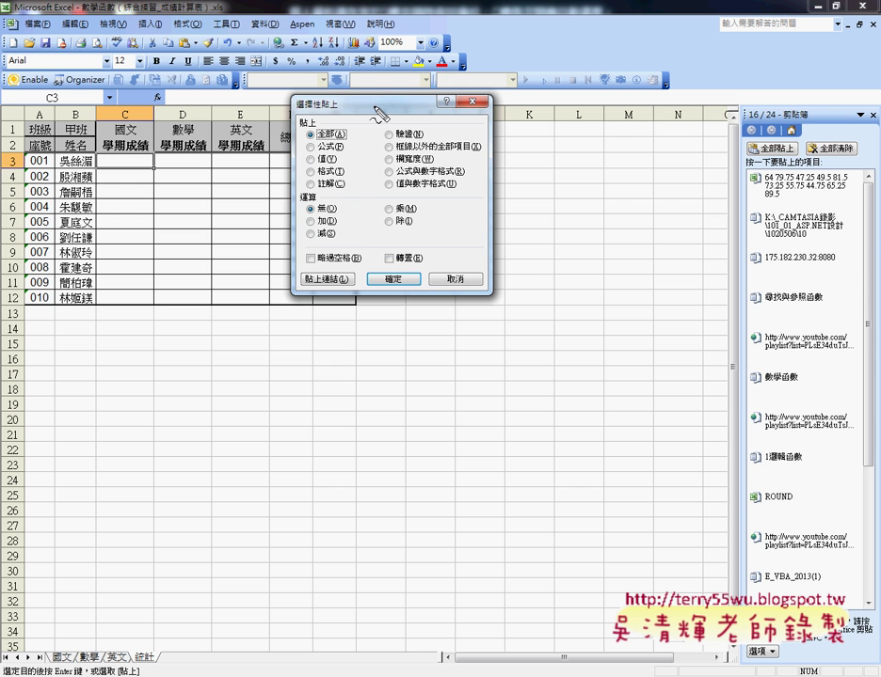
left_click_drag(348, 288, 353, 293)
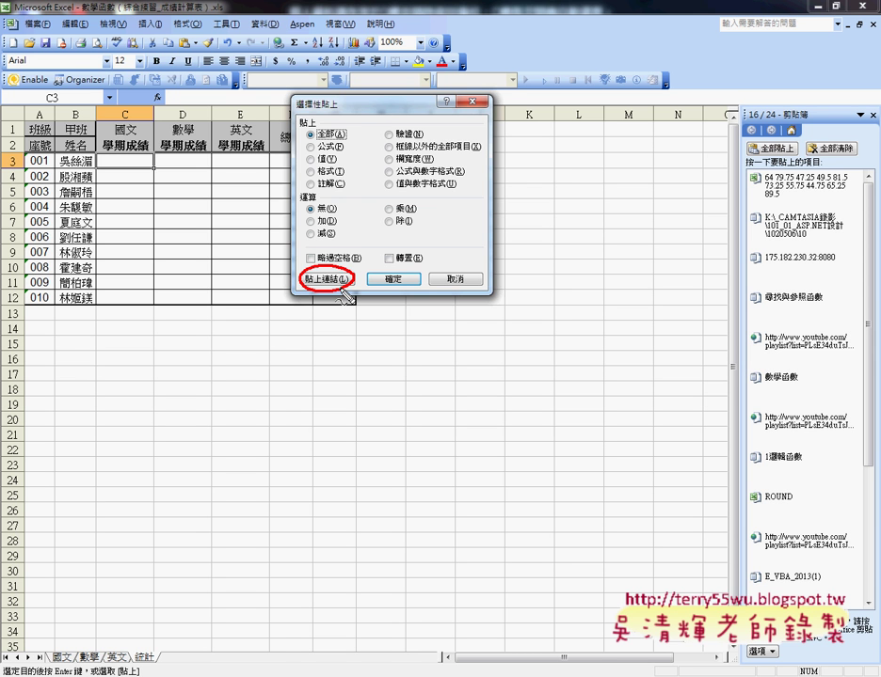
key("Escape")
left_click(339, 279)
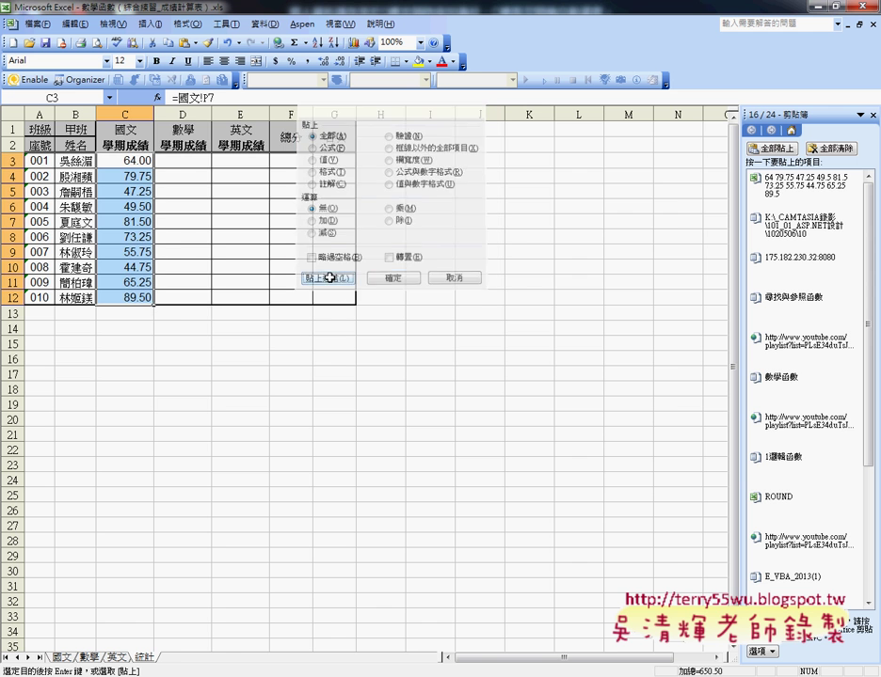
Change the first student's 國文 third exam score in O7 to 80, then confirm 統計 C3 shows 69.00.
left_click(62, 657)
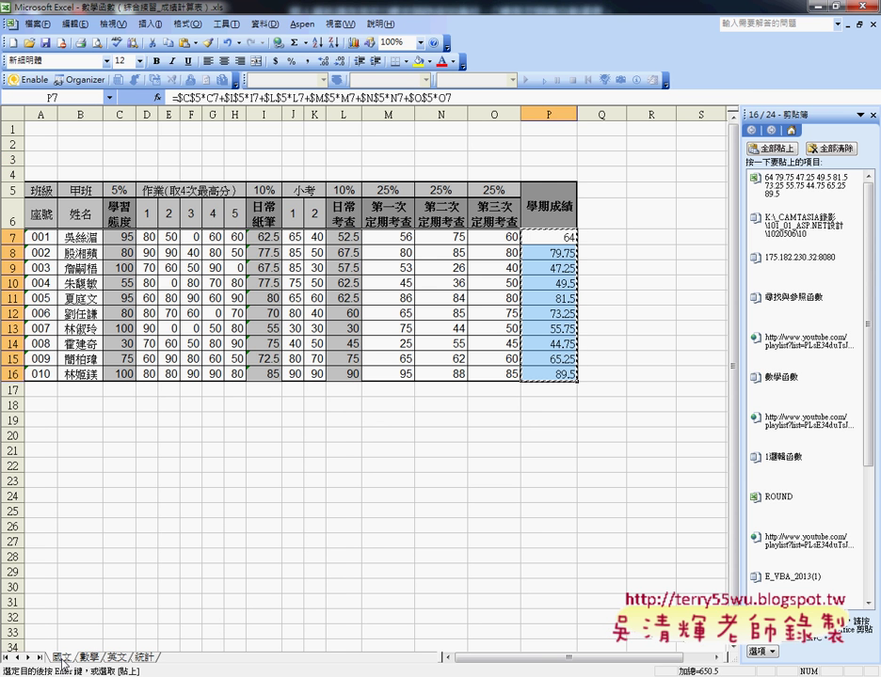
double_click(508, 237)
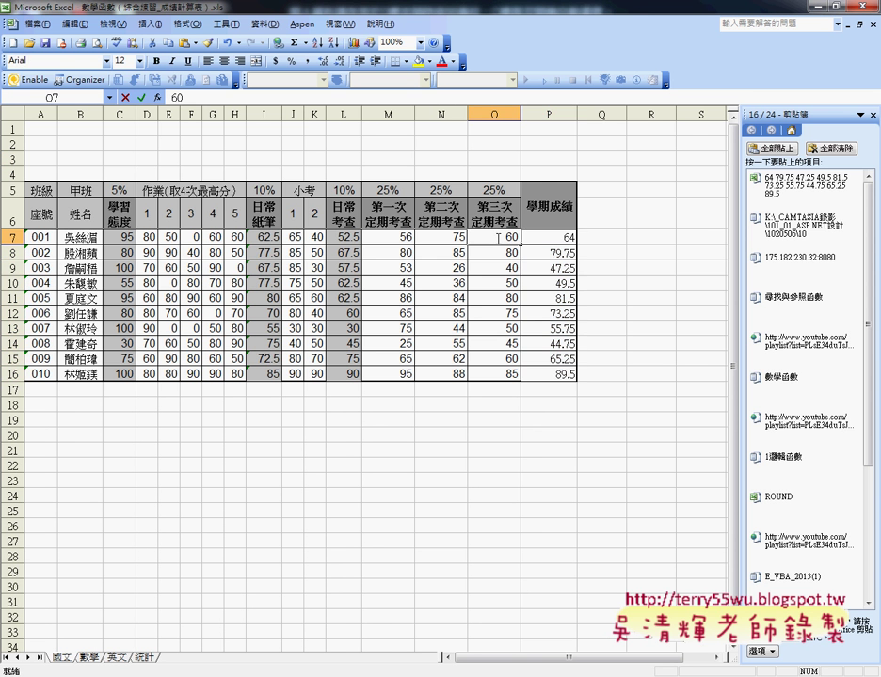
double_click(513, 237)
type("80")
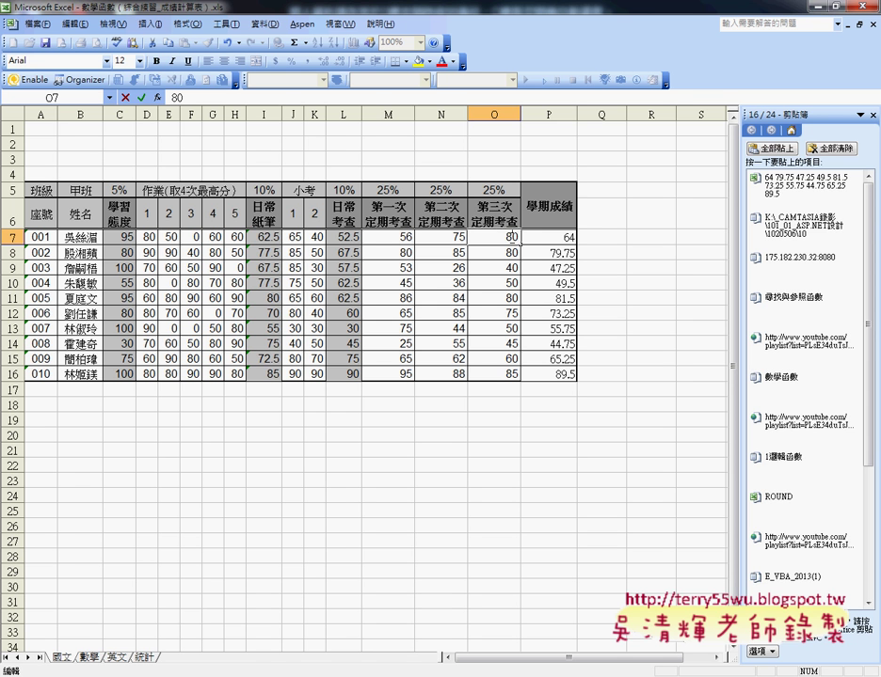
key("Return")
left_click(546, 236)
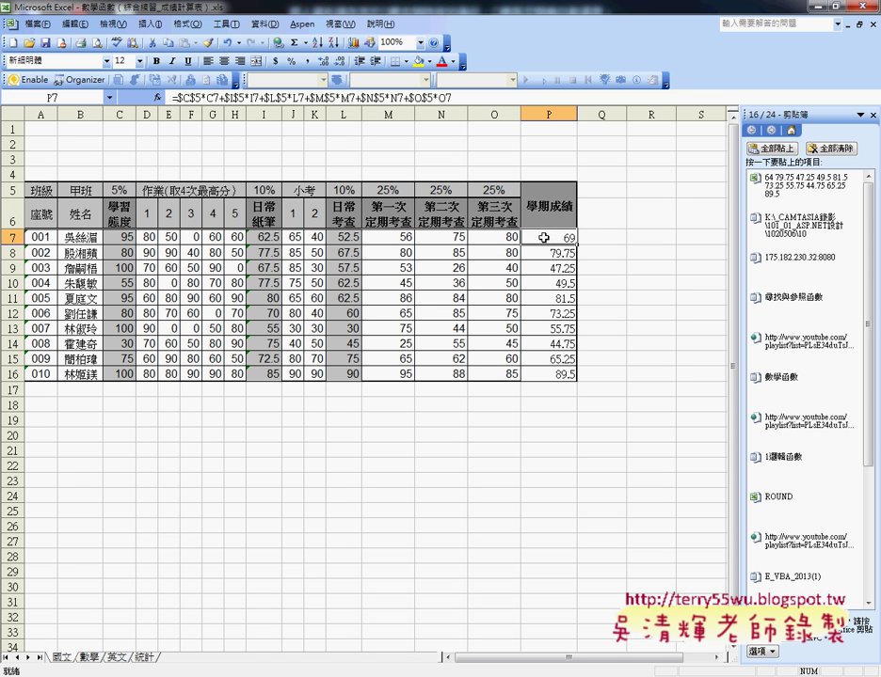
left_click(144, 656)
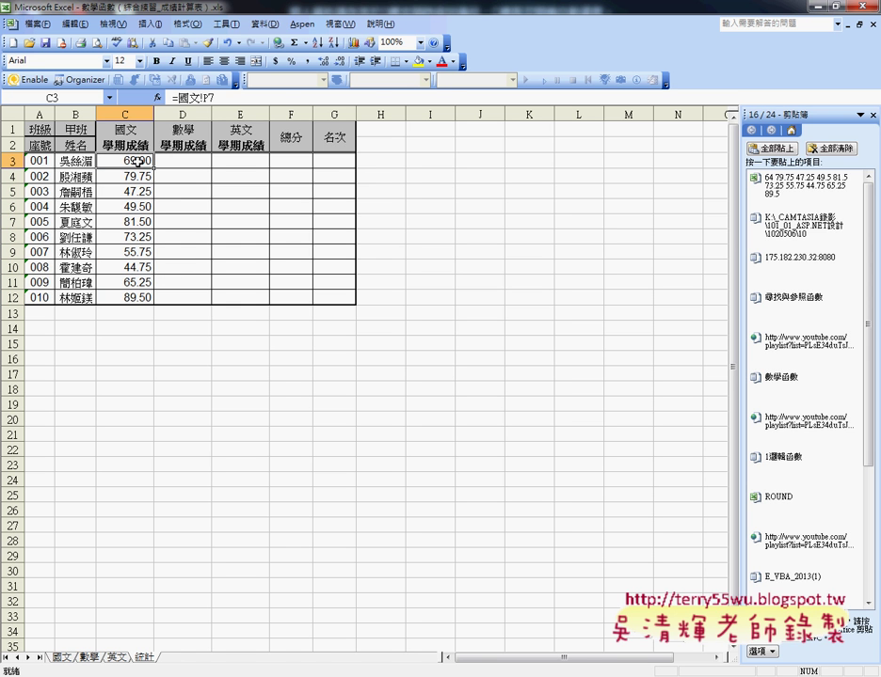
Copy the 數學 semester grades from P7:P16 and paste them as links into 統計 D3.
left_click(90, 656)
left_click_drag(548, 237, 559, 375)
key("ctrl+c")
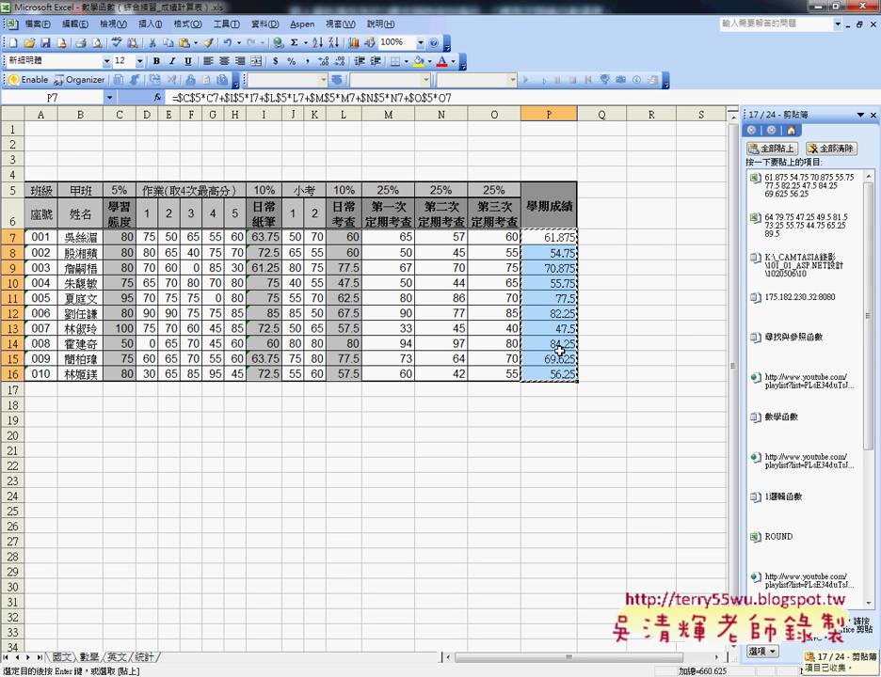
left_click(150, 658)
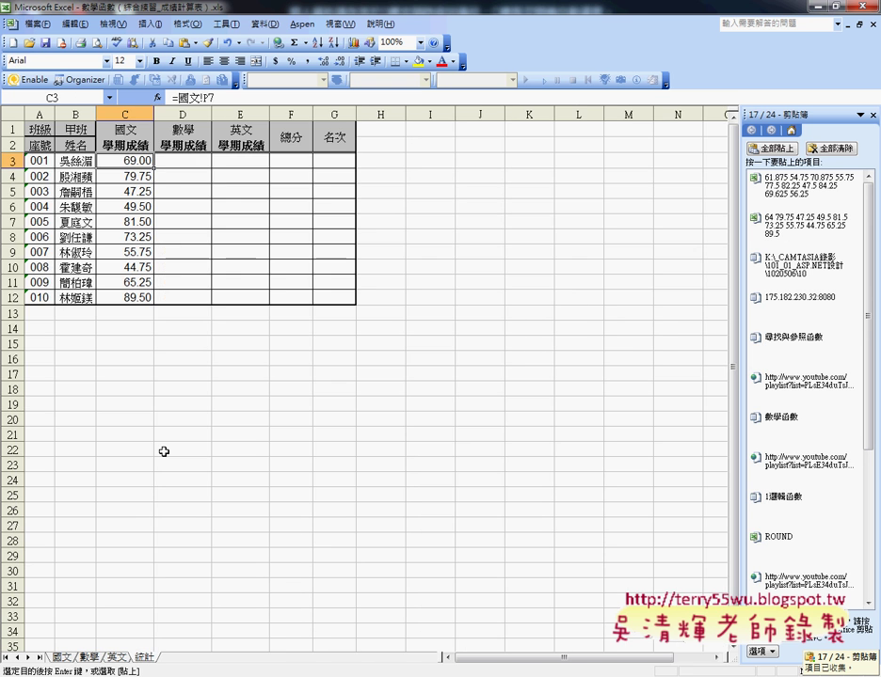
left_click(187, 173)
left_click(187, 163)
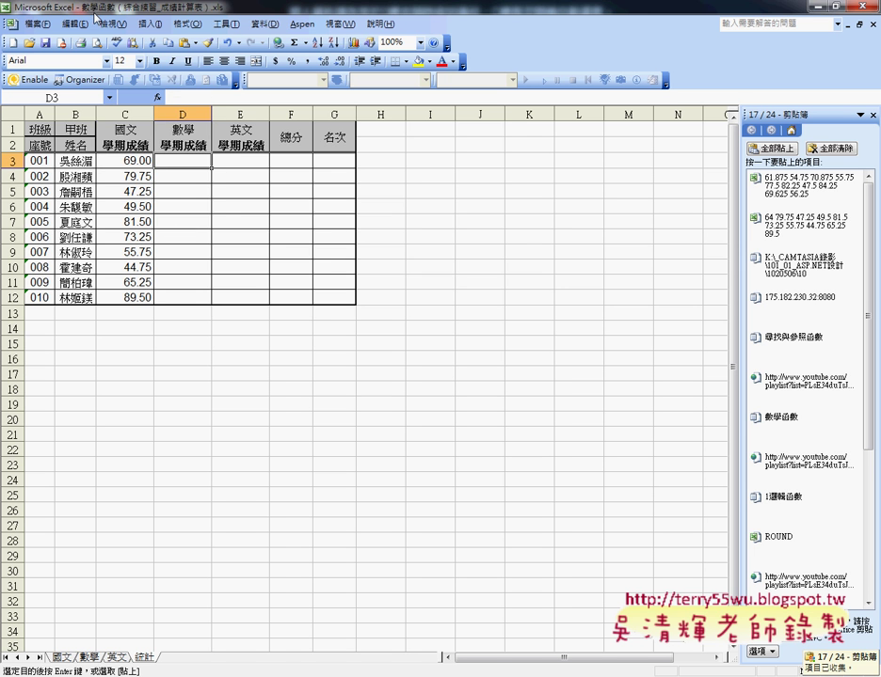
left_click(75, 23)
left_click(113, 117)
left_click(338, 280)
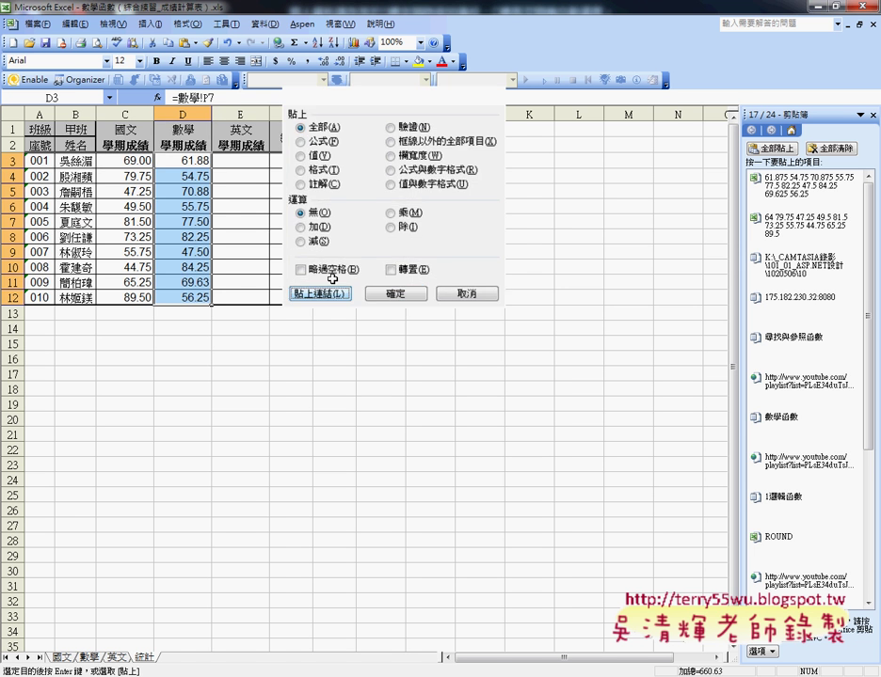
Copy the 英文 semester grades and paste them as links into 統計 E3.
left_click(117, 658)
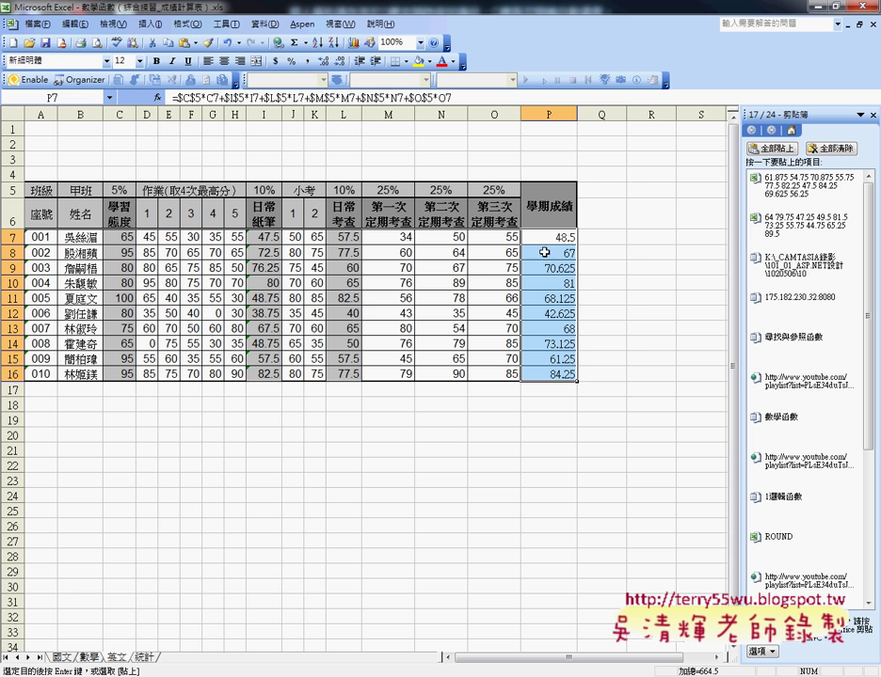
right_click(553, 237)
left_click(577, 260)
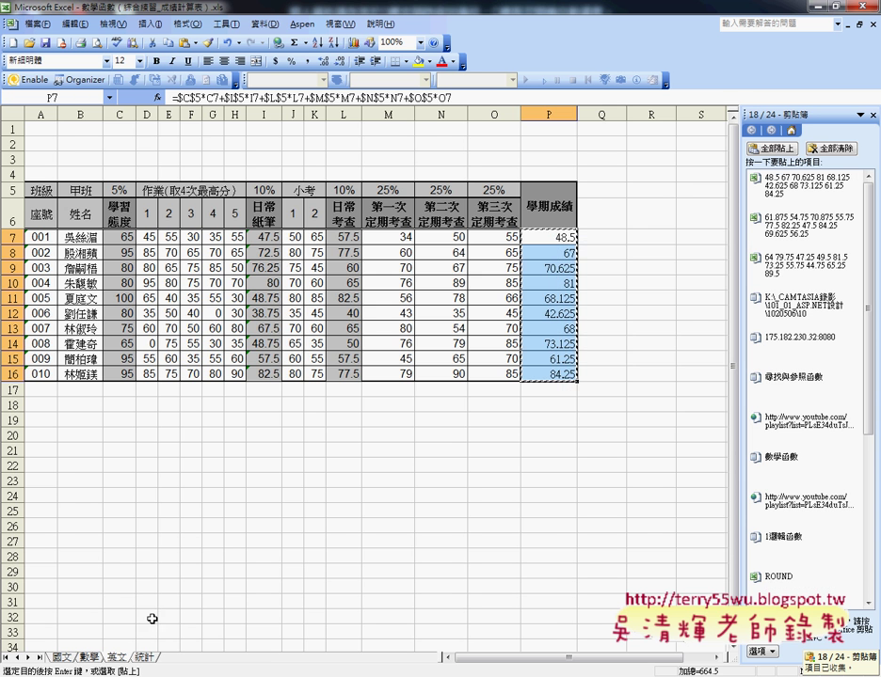
left_click(146, 657)
left_click(249, 158)
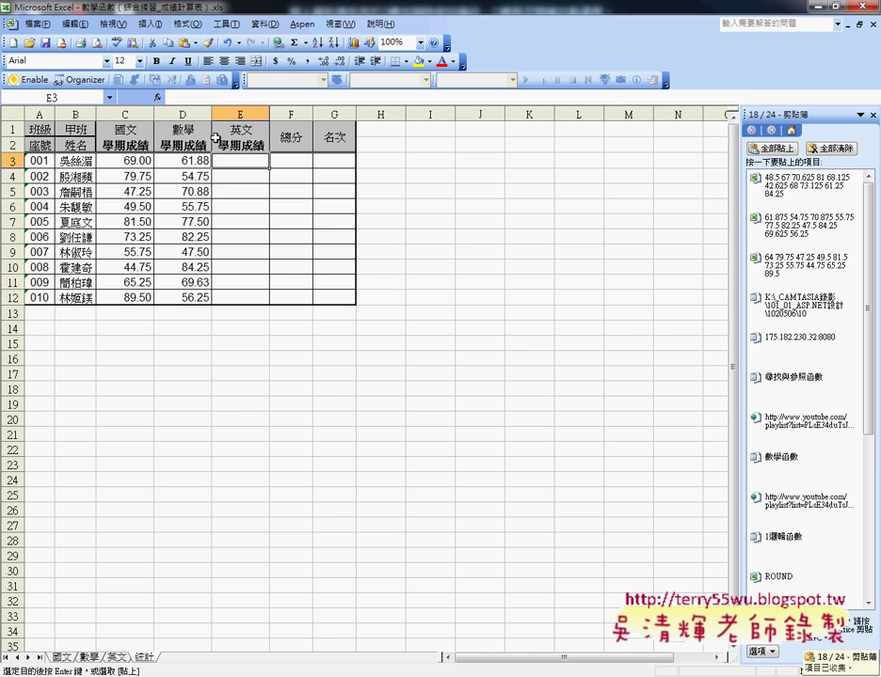
left_click(74, 24)
left_click(113, 121)
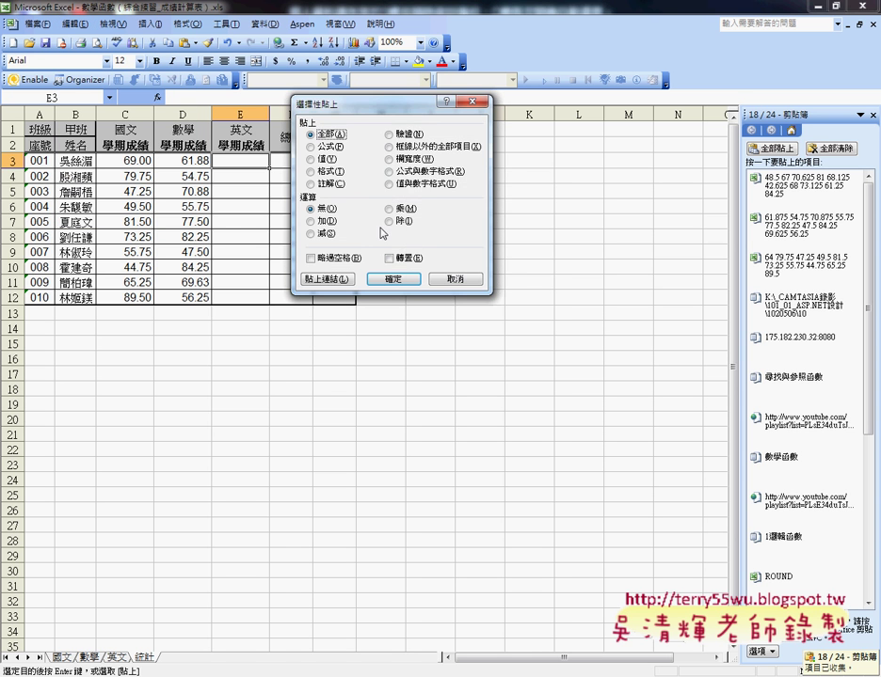
left_click(325, 279)
Enter =SUM(C3:E3) in F3 with AutoSum and fill it down to F12.
left_click(302, 162)
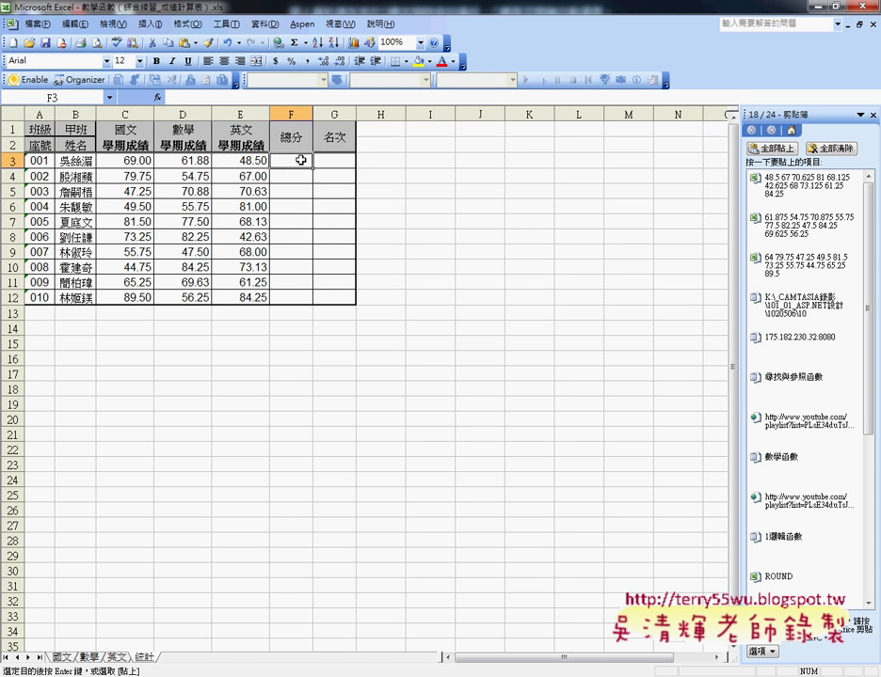
left_click(306, 43)
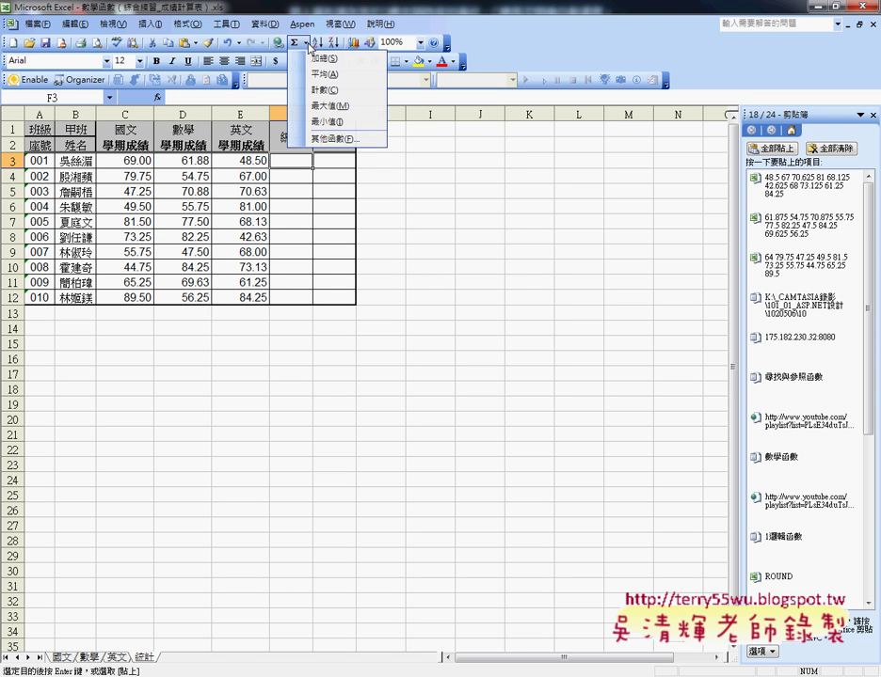
left_click(315, 57)
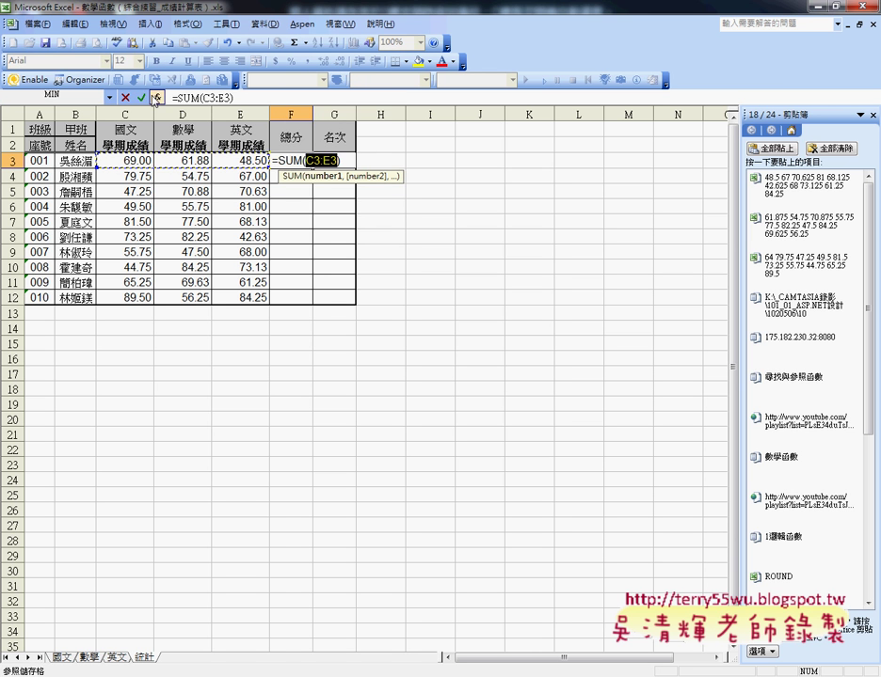
left_click(153, 97)
left_click_drag(312, 170, 311, 315)
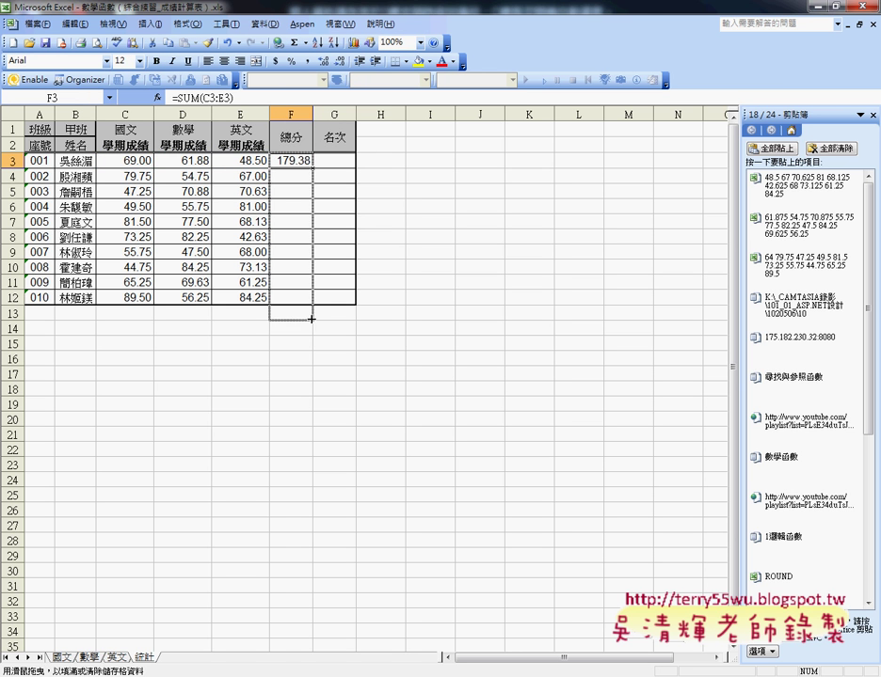
left_click(345, 163)
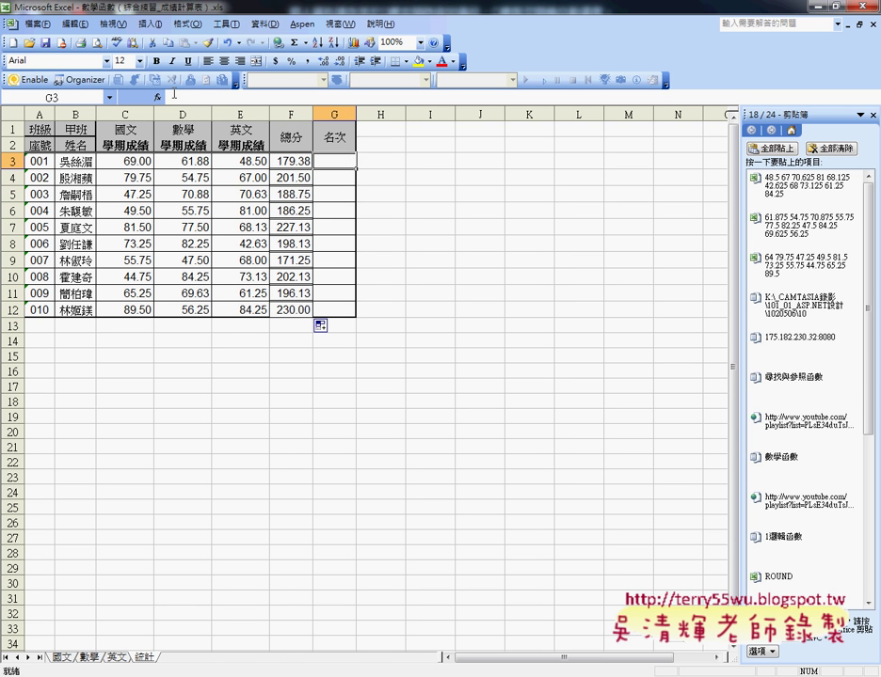
left_click(157, 97)
Choose the RANK function from the Insert Function list for G3.
left_click_drag(428, 107, 614, 219)
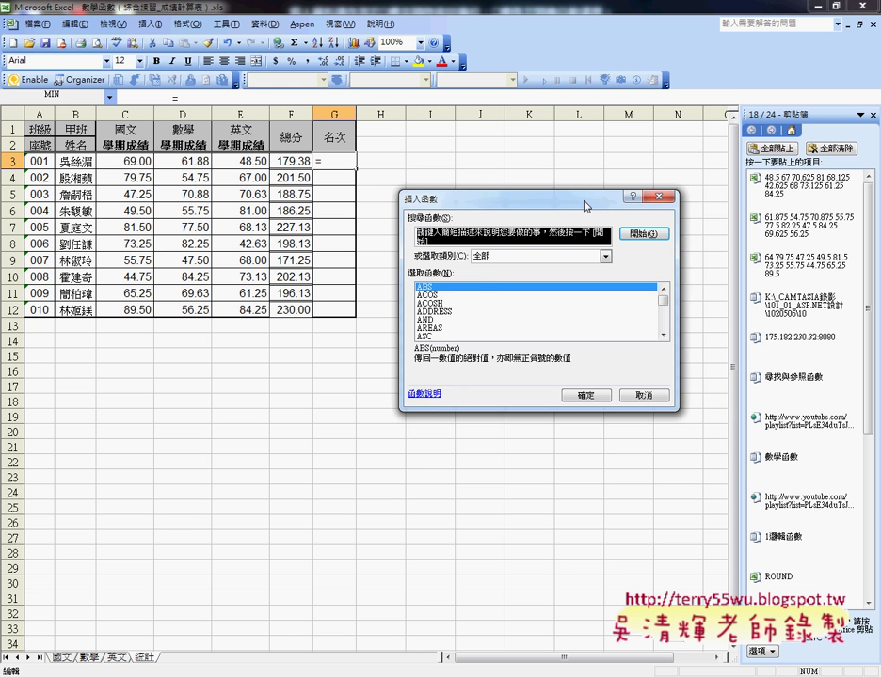
left_click(520, 303)
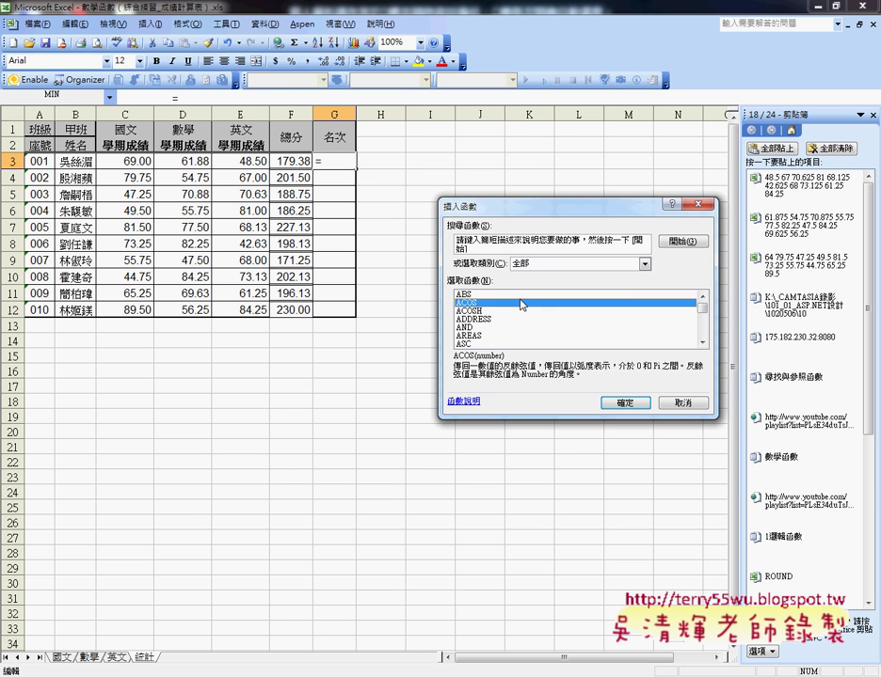
key("r")
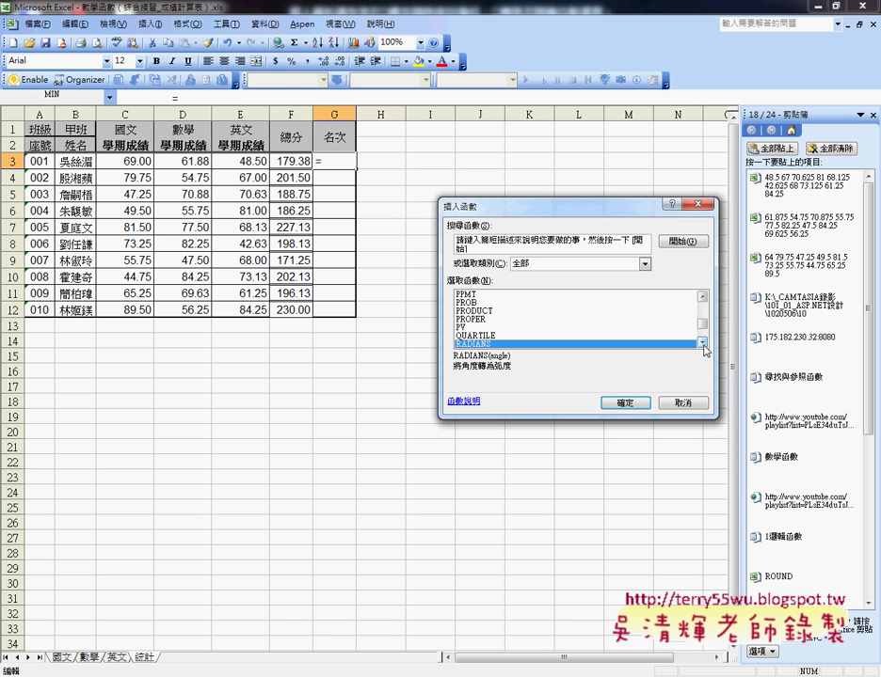
scroll(704, 345, "down", 1)
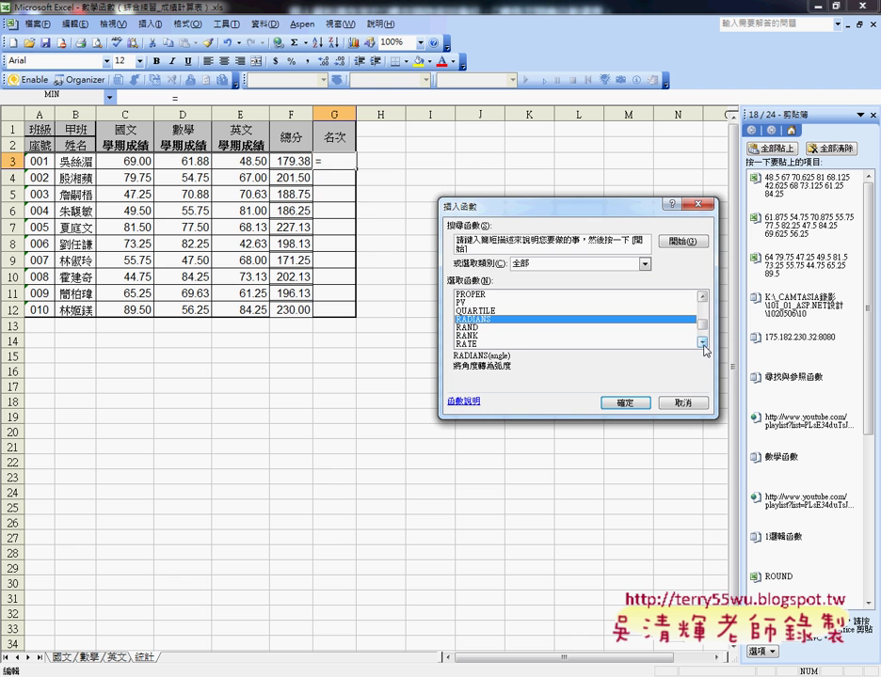
left_click(471, 336)
left_click(623, 415)
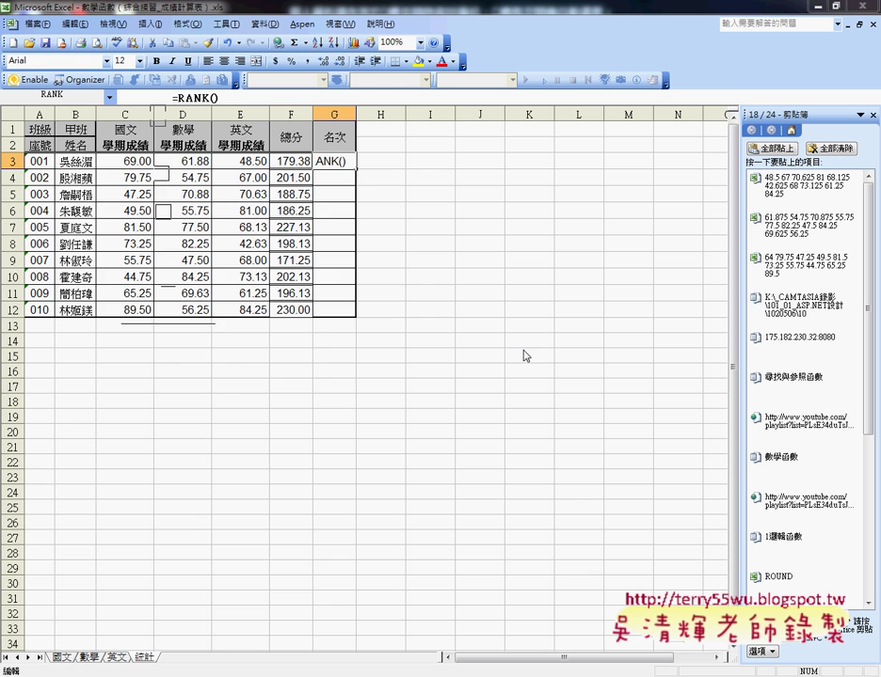
Set RANK's arguments to Number F3, Ref $F$3:$F$12 and Order 0, giving =RANK(F3,$F$3:$F$12,0).
left_click_drag(265, 212, 673, 150)
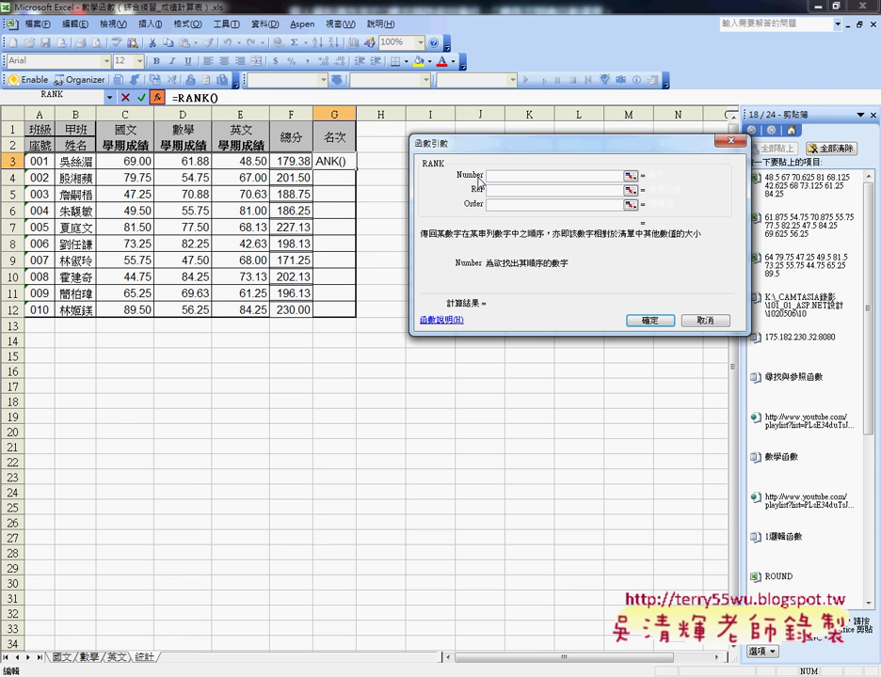
left_click(299, 162)
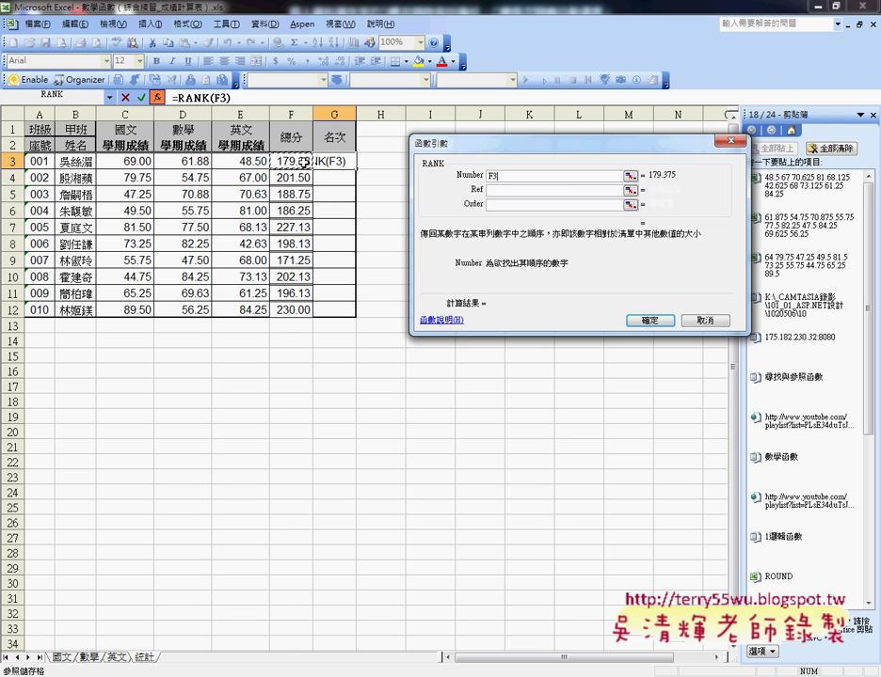
left_click(498, 192)
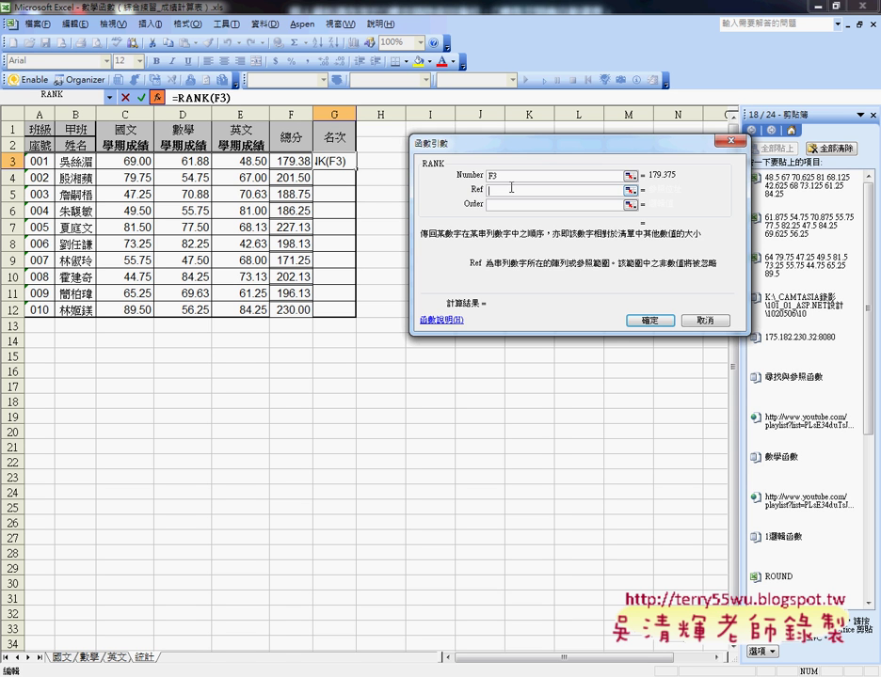
left_click_drag(297, 160, 294, 311)
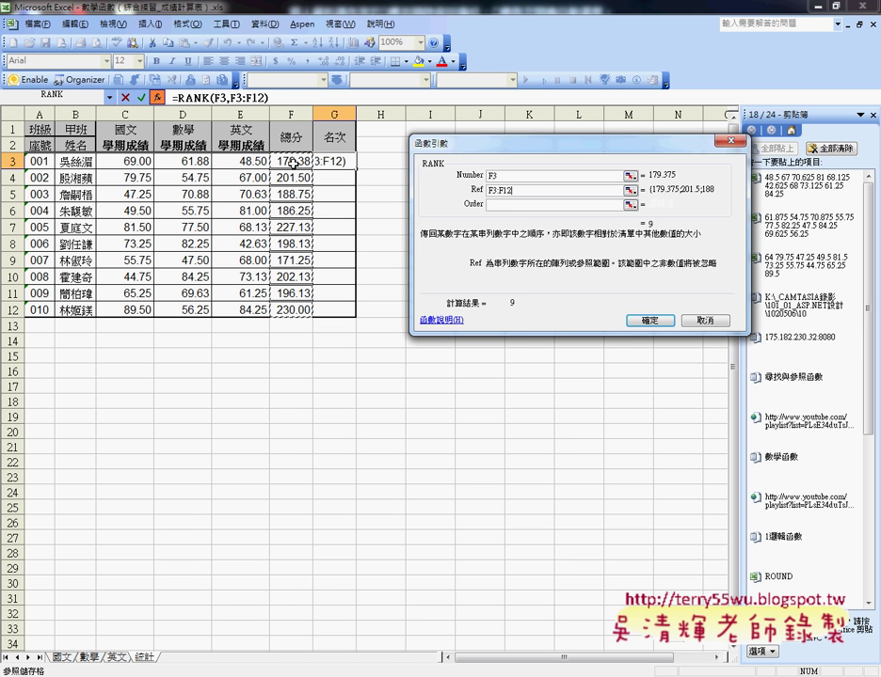
left_click(502, 208)
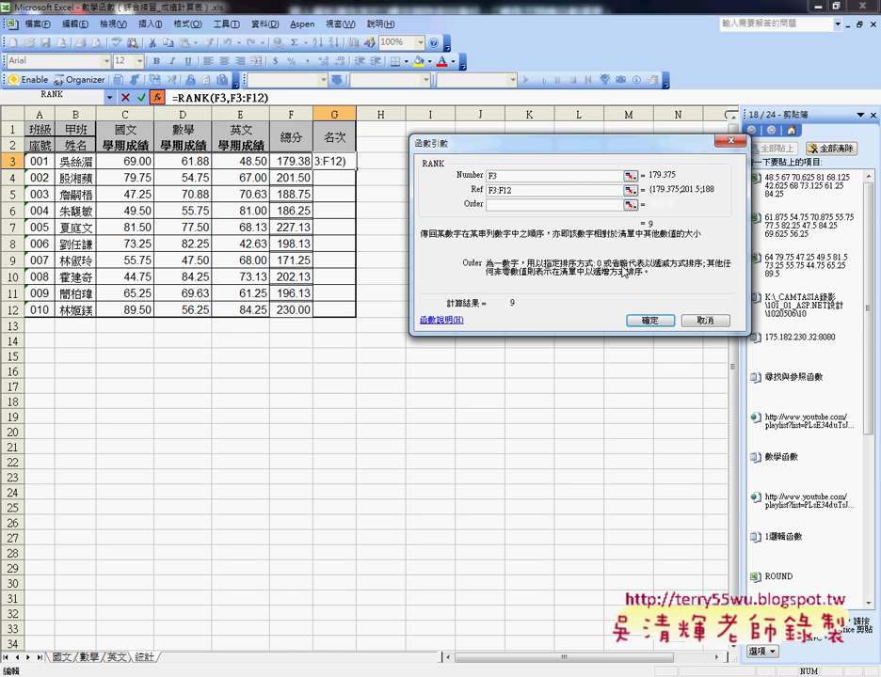
type("0")
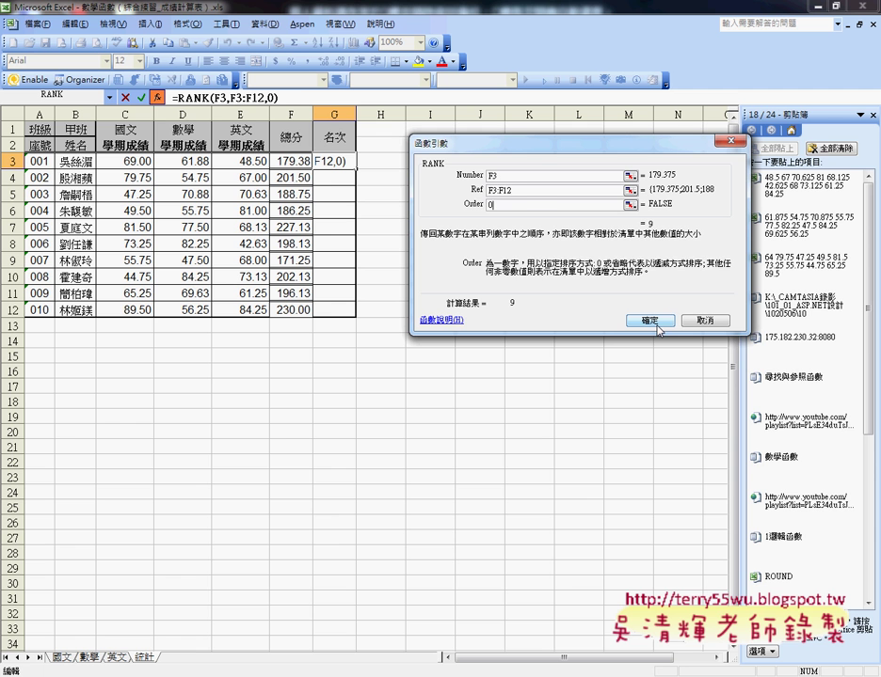
left_click_drag(515, 196, 486, 196)
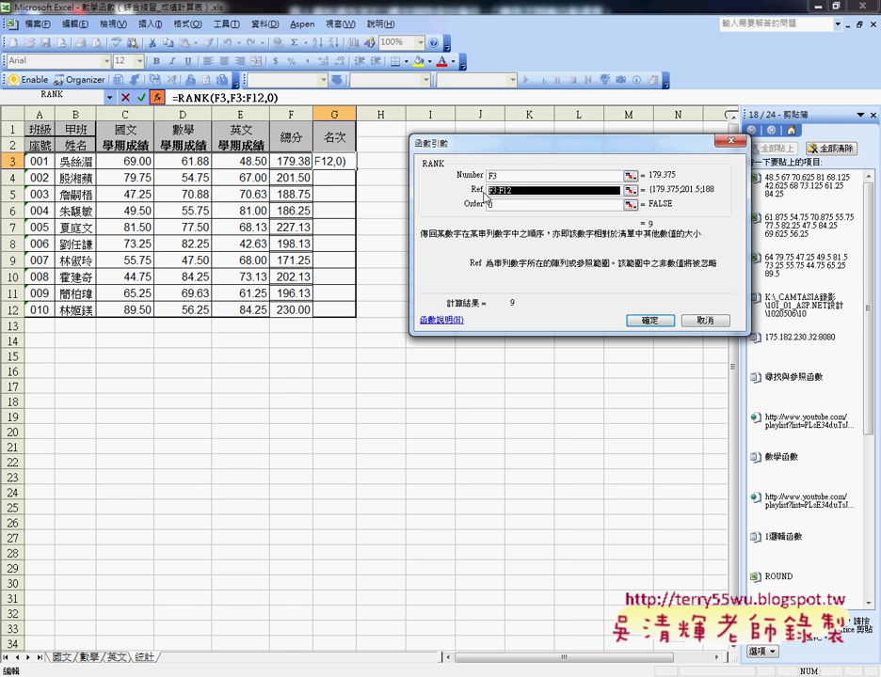
key("F4")
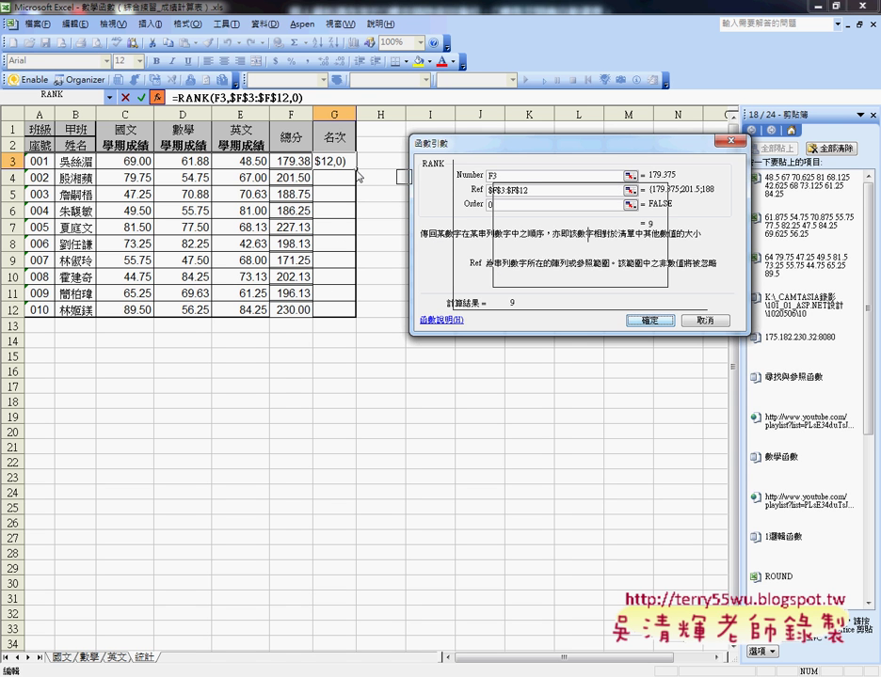
key("Return")
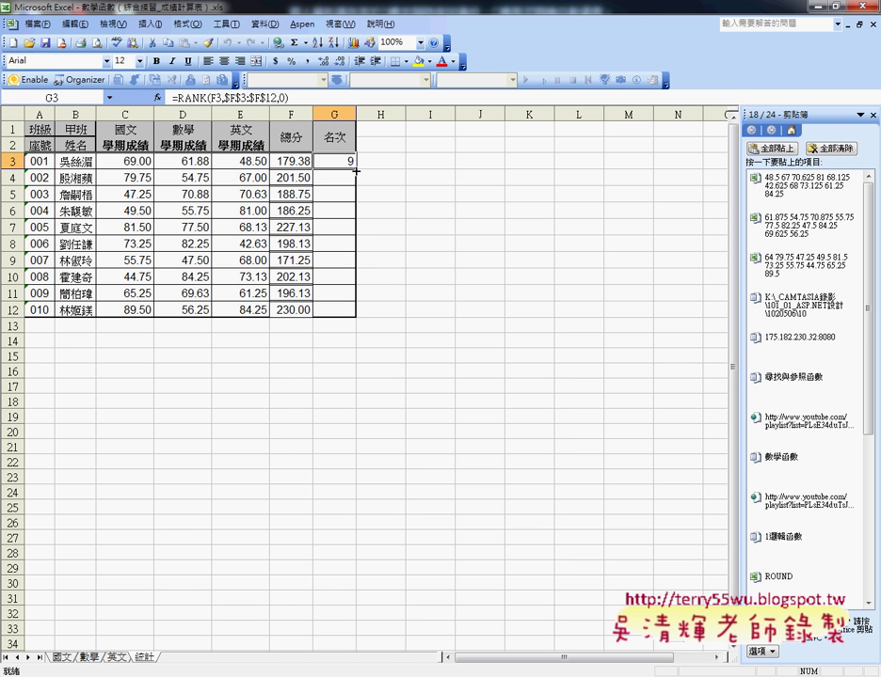
Fill the RANK formula from G3 down to G12, then spot-check the formulas in F12, G7, F7 and G3.
left_click_drag(355, 169, 351, 310)
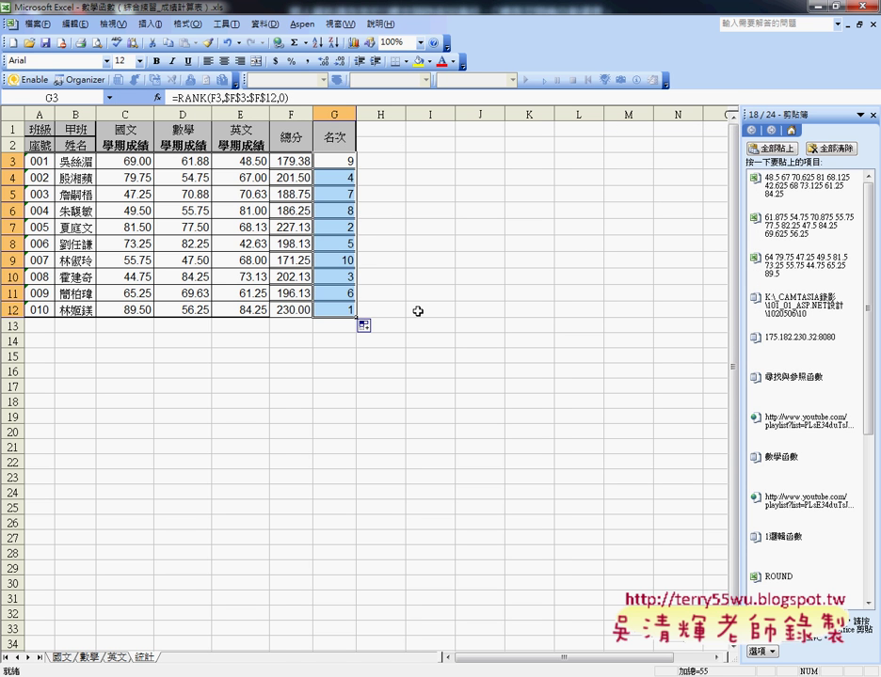
left_click(339, 309)
left_click(294, 310)
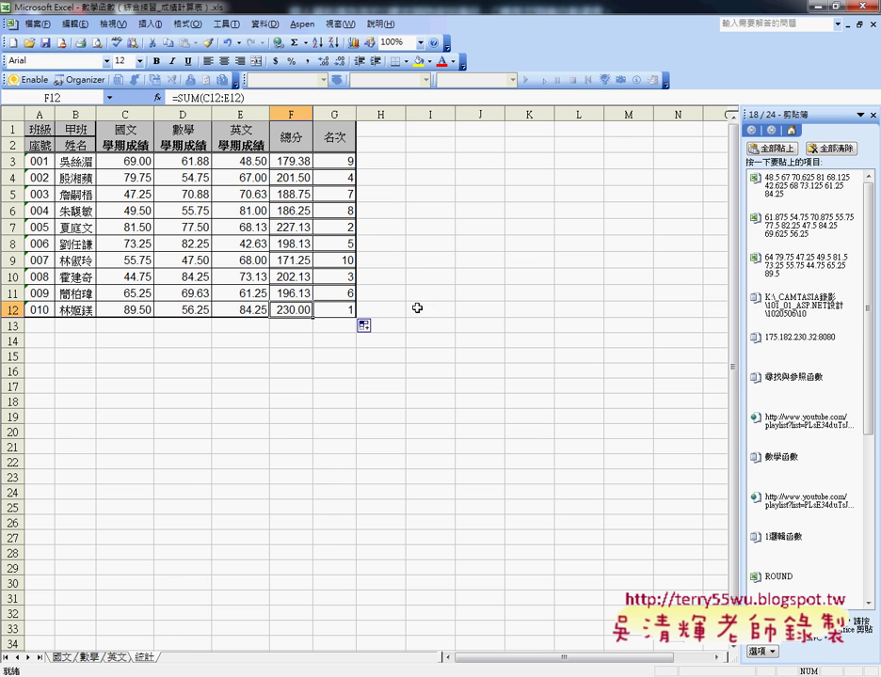
left_click(336, 226)
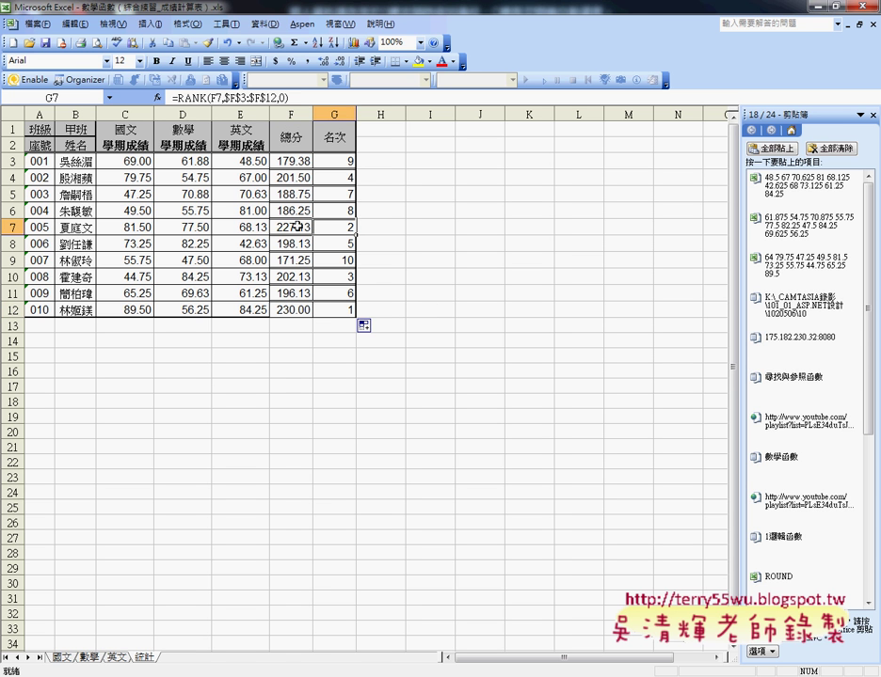
left_click(299, 227)
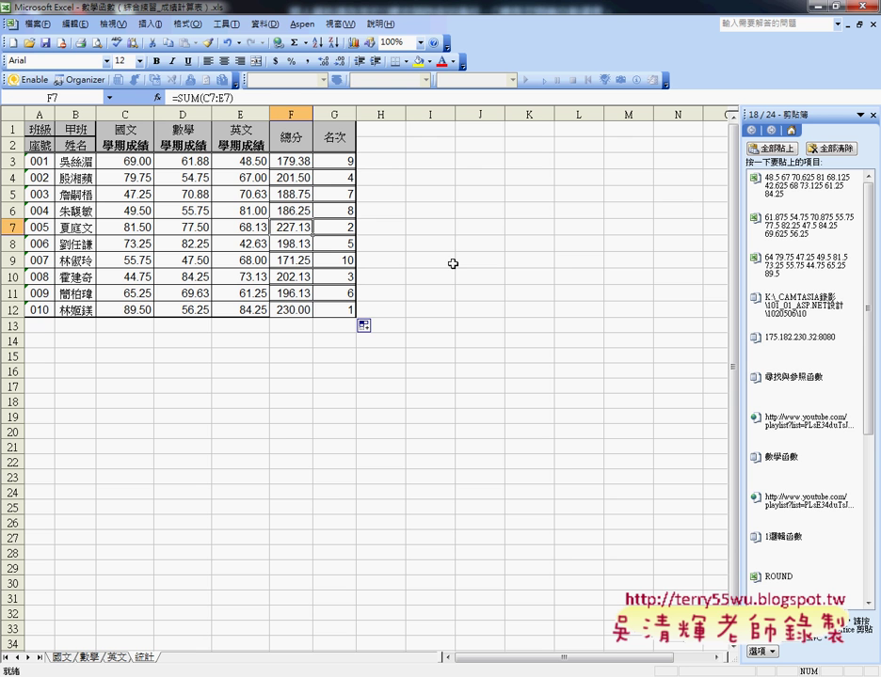
left_click(335, 162)
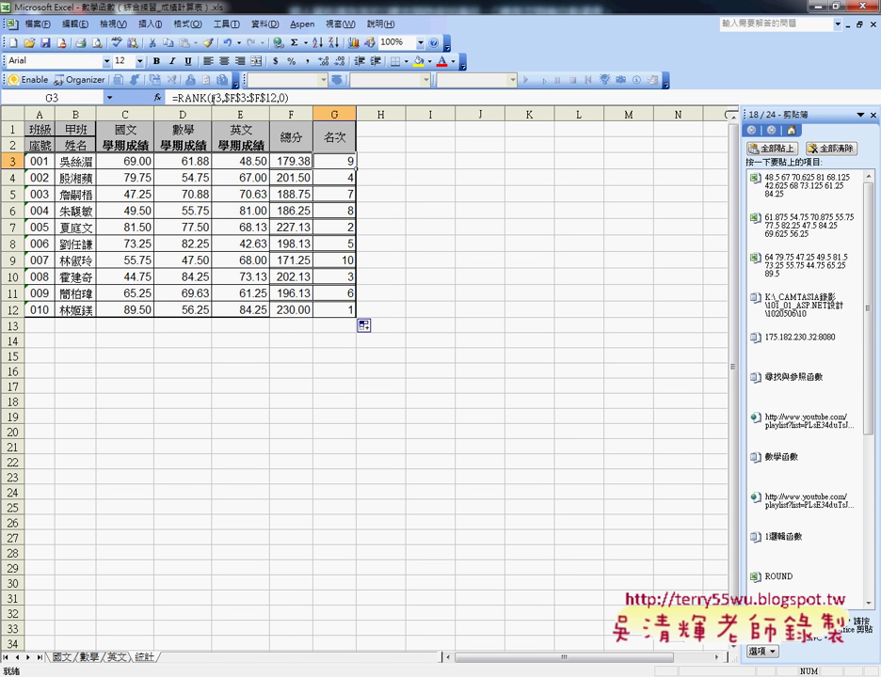
Reopen G3's RANK arguments to review Number F3, Ref $F$3:$F$12 and Order 0.
left_click(207, 105)
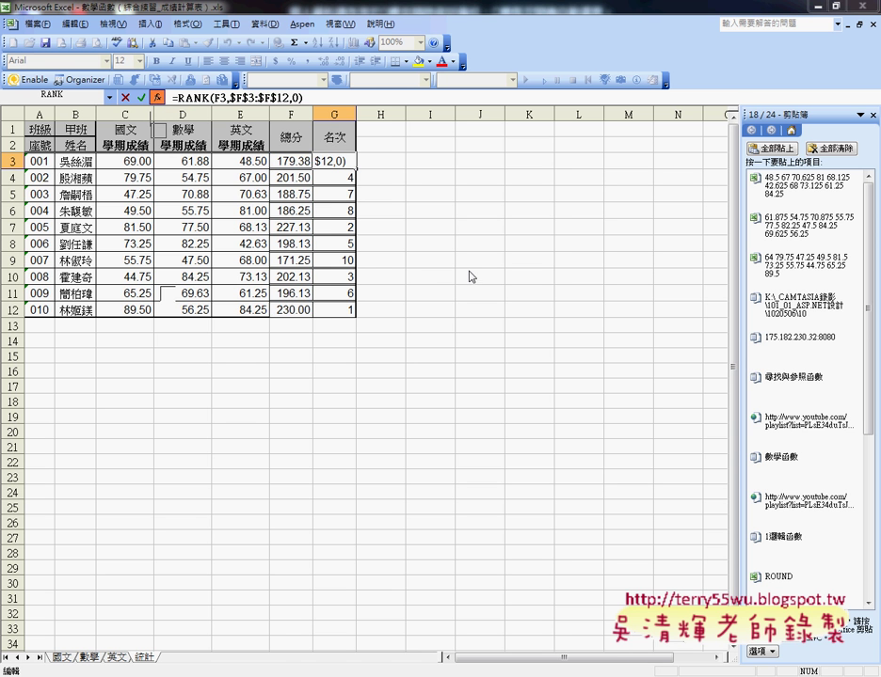
key("shift+F3")
mouse_move(243, 197)
left_mouse_down()
mouse_move(603, 174)
mouse_move(663, 145)
left_mouse_up()
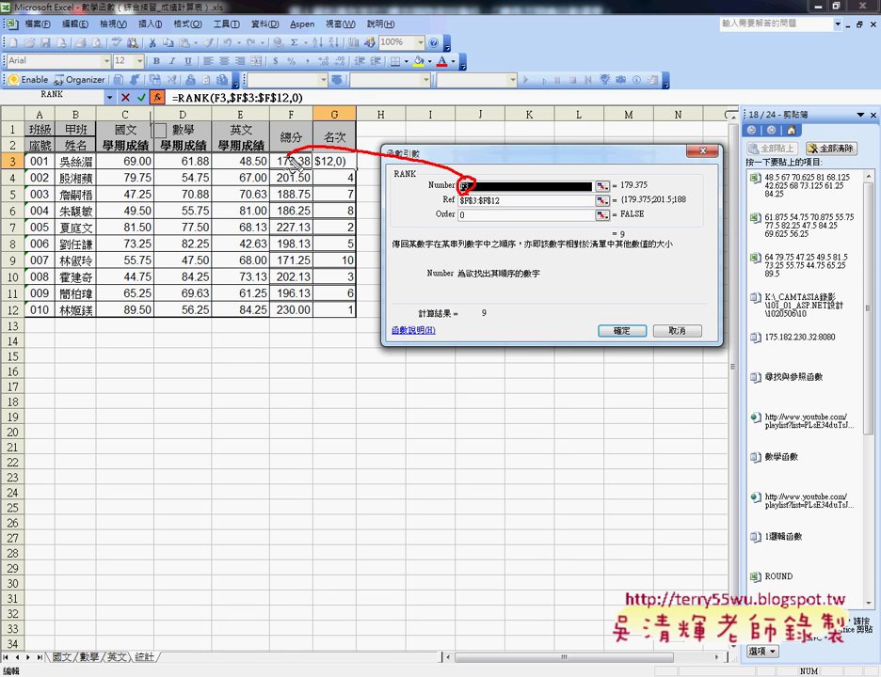
mouse_move(459, 199)
left_mouse_down()
mouse_move(310, 301)
mouse_move(309, 156)
left_mouse_up()
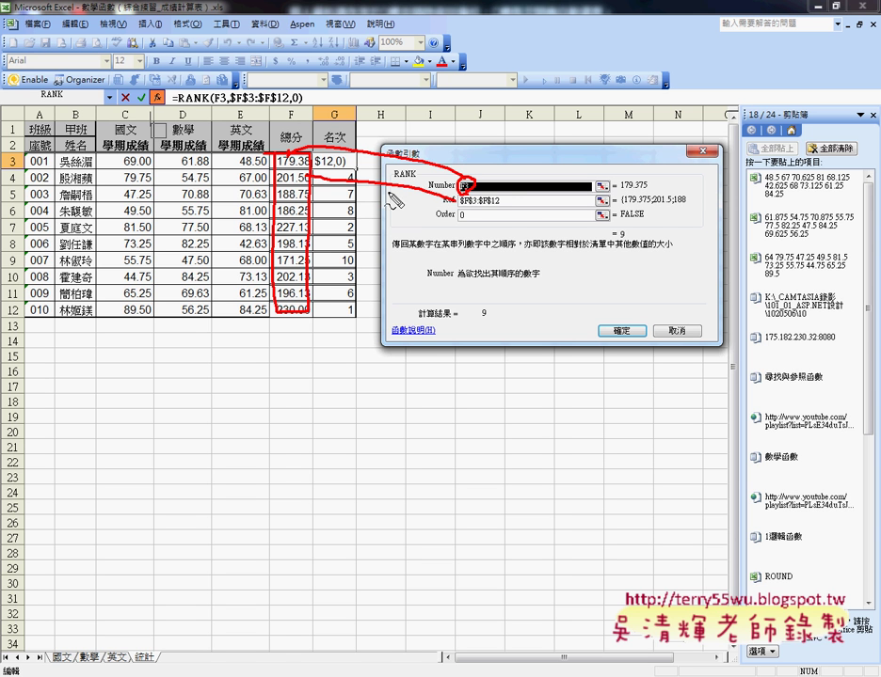
mouse_move(497, 213)
left_mouse_down()
mouse_move(519, 211)
mouse_move(503, 220)
left_mouse_up()
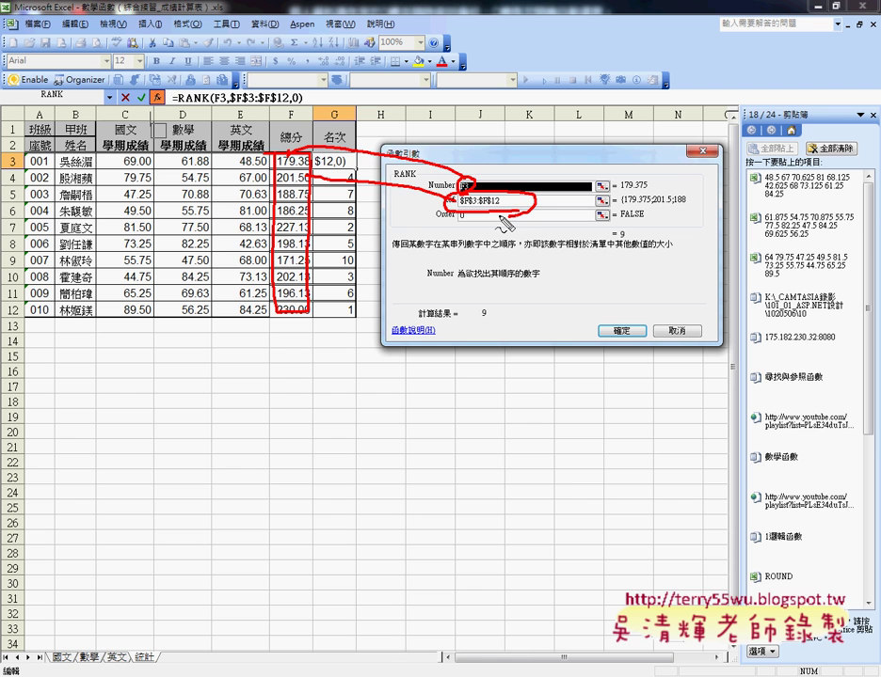